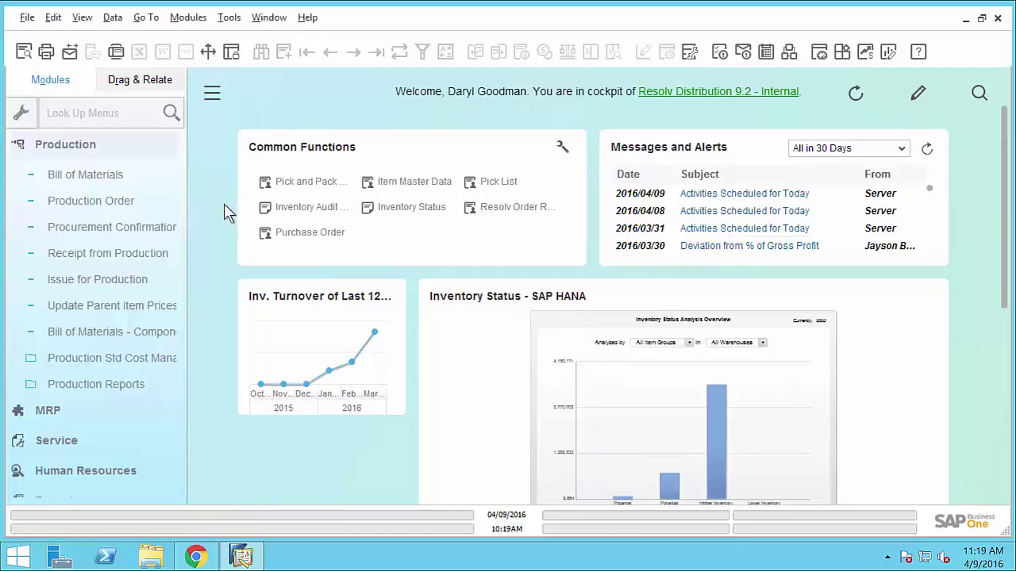
- Open the bill of materials for the LeMon 4029 Printer and examine its components and the available row types
click(120, 174)
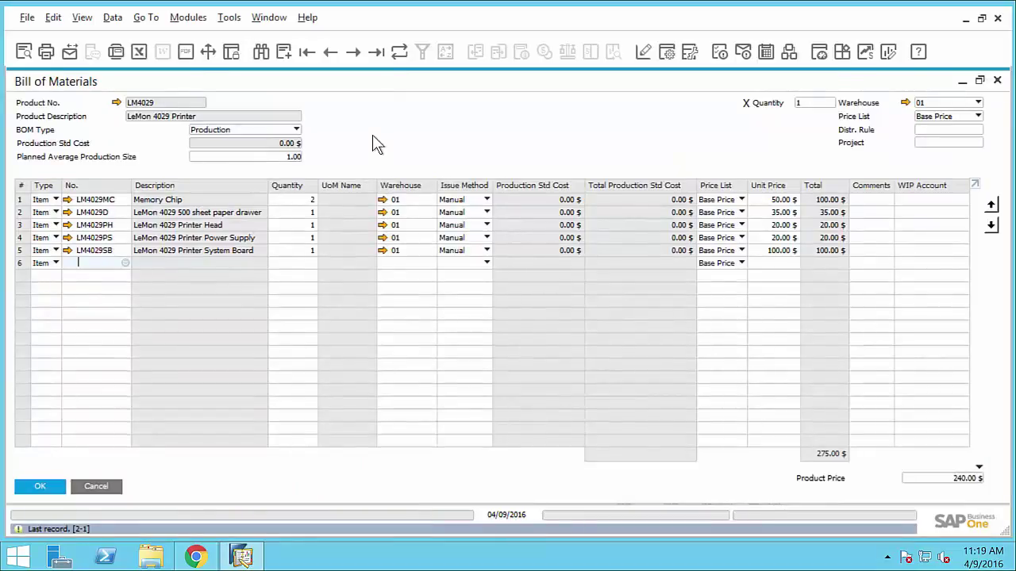
click(51, 270)
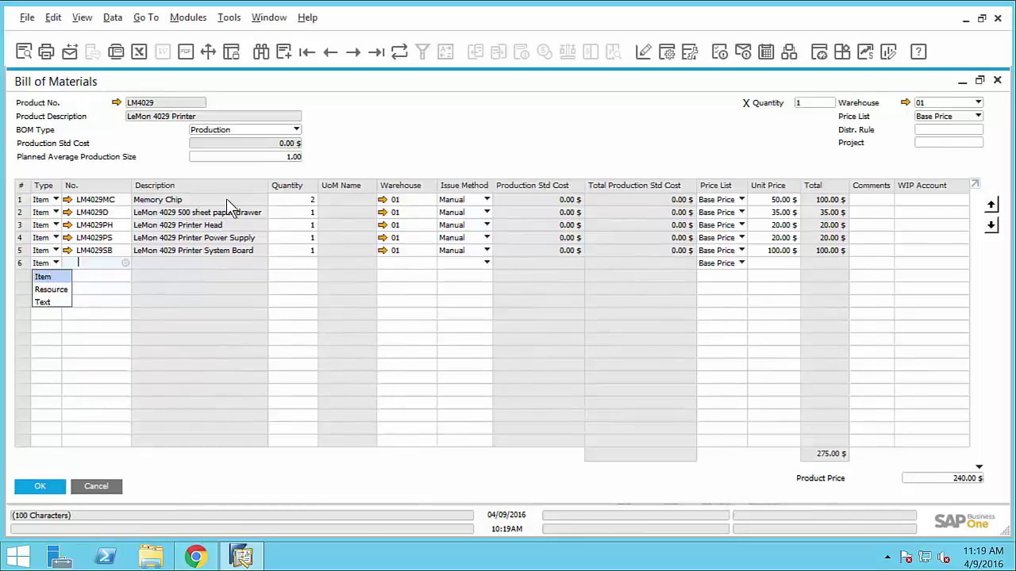
click(246, 188)
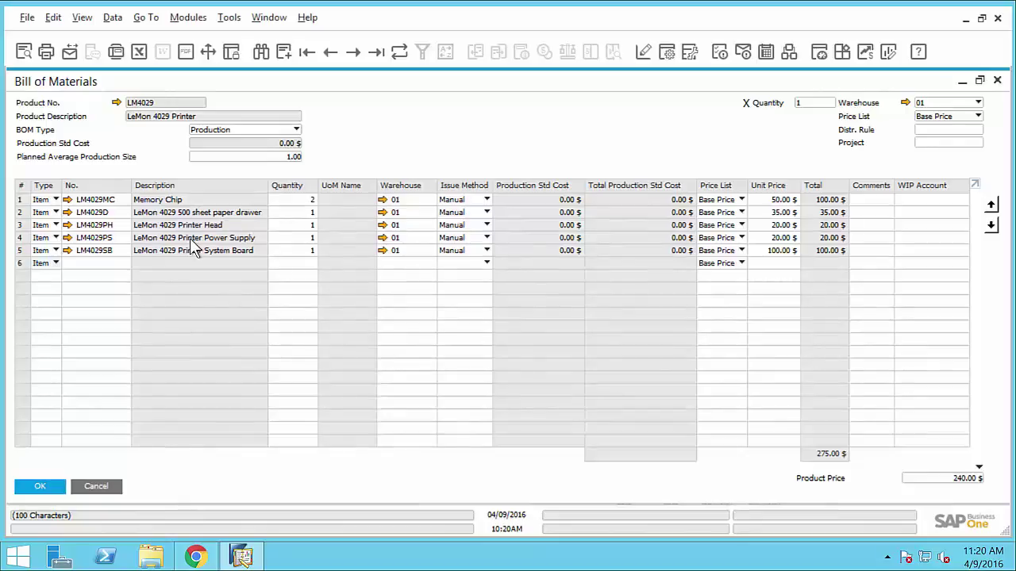
click(68, 238)
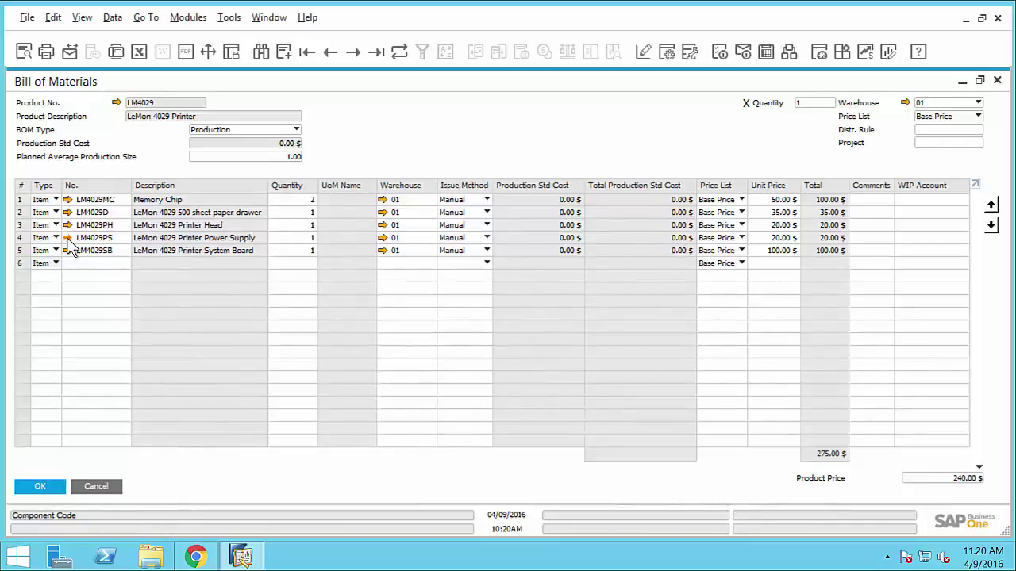
double_click(376, 81)
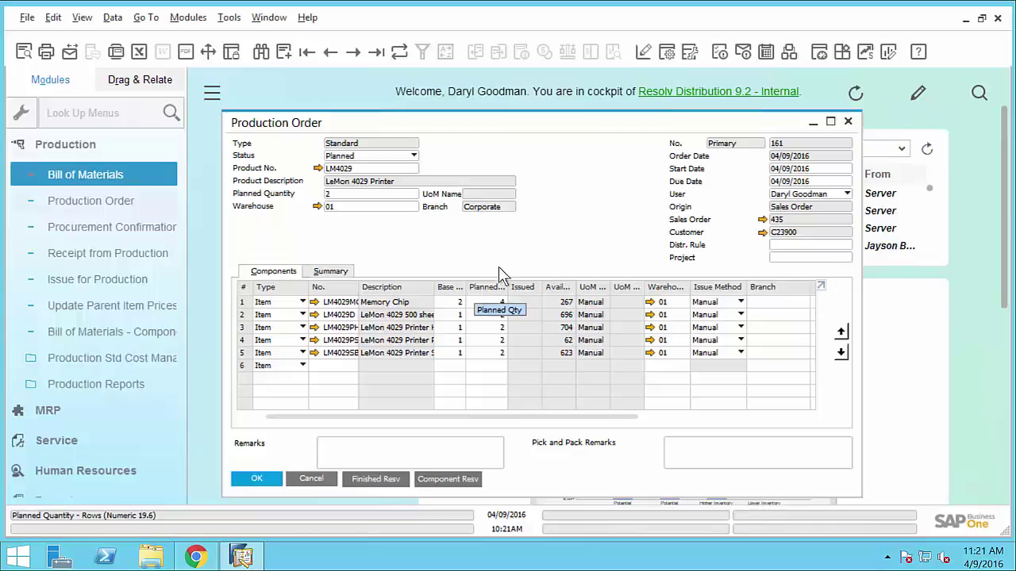
- Set the production order's due date to 04/10/2016, keep its assigned user and change the status to Released
click(800, 182)
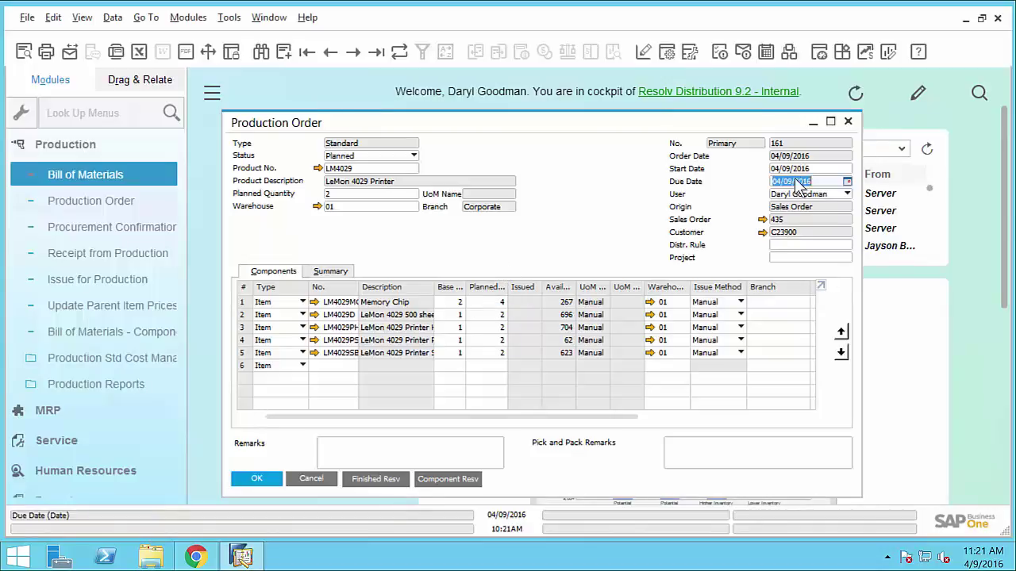
text(10)
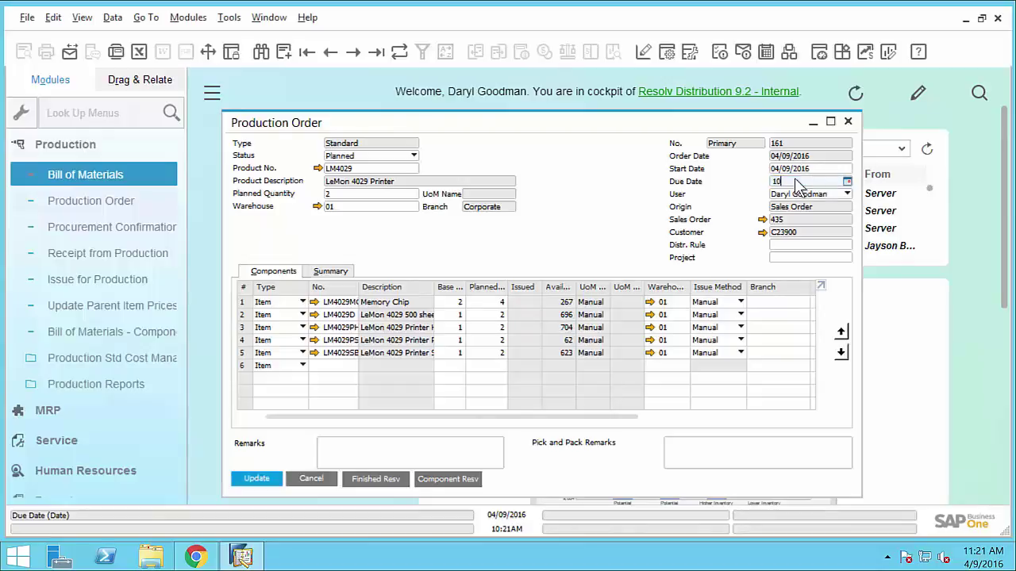
key(Tab)
click(348, 315)
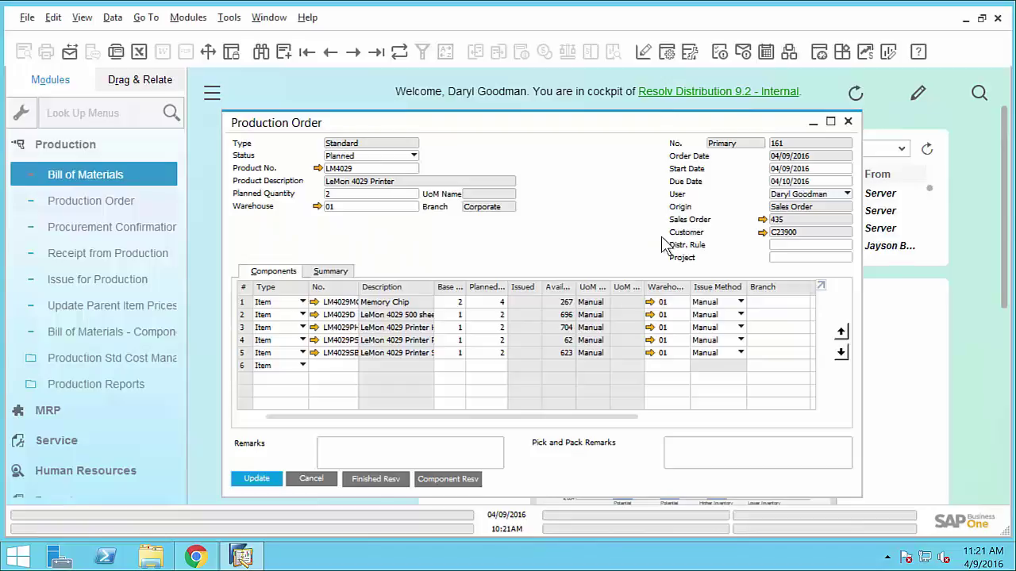
click(830, 201)
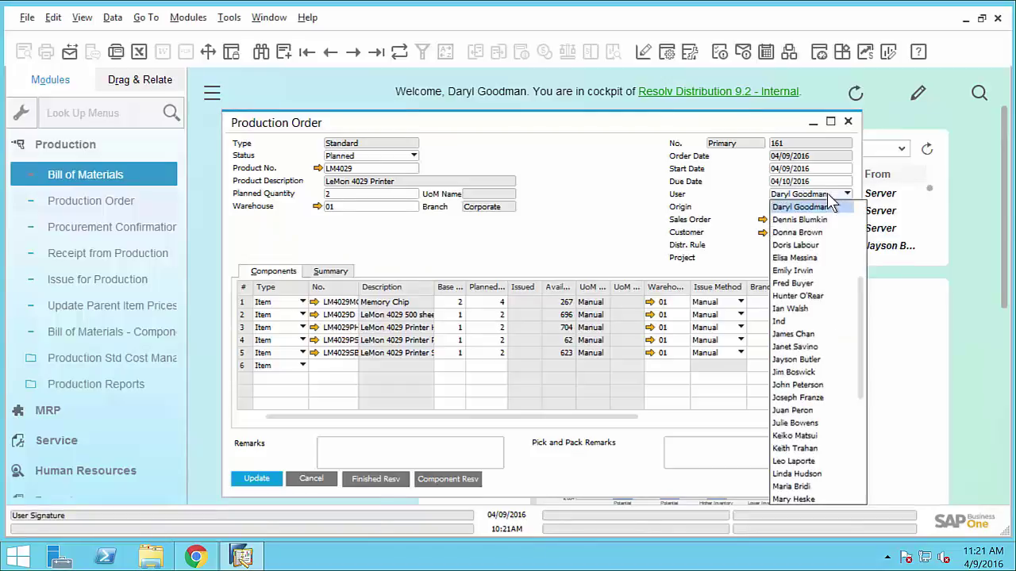
click(825, 206)
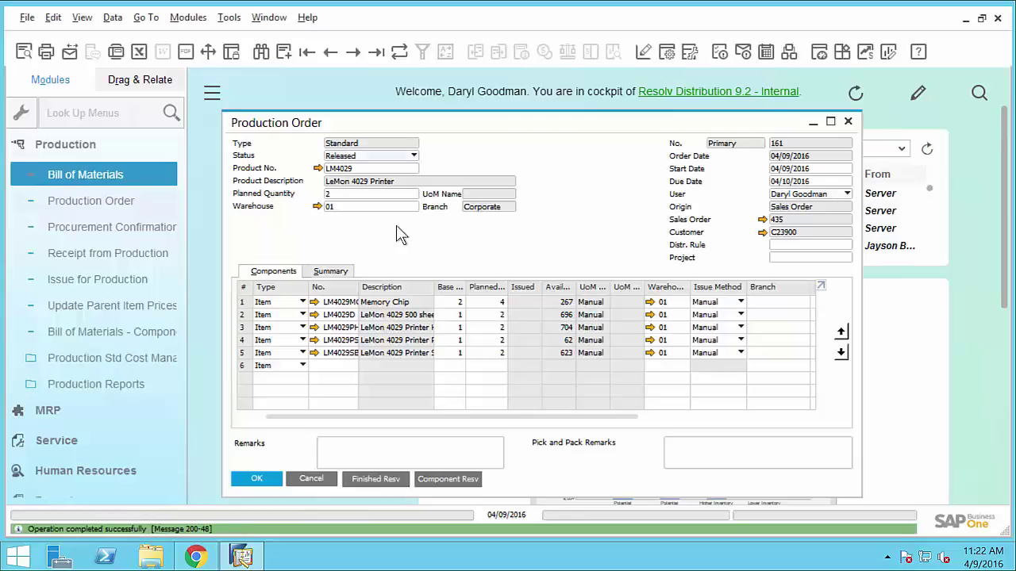
- Review the component reservation for the Memory Chip row and check its available issue methods
click(242, 302)
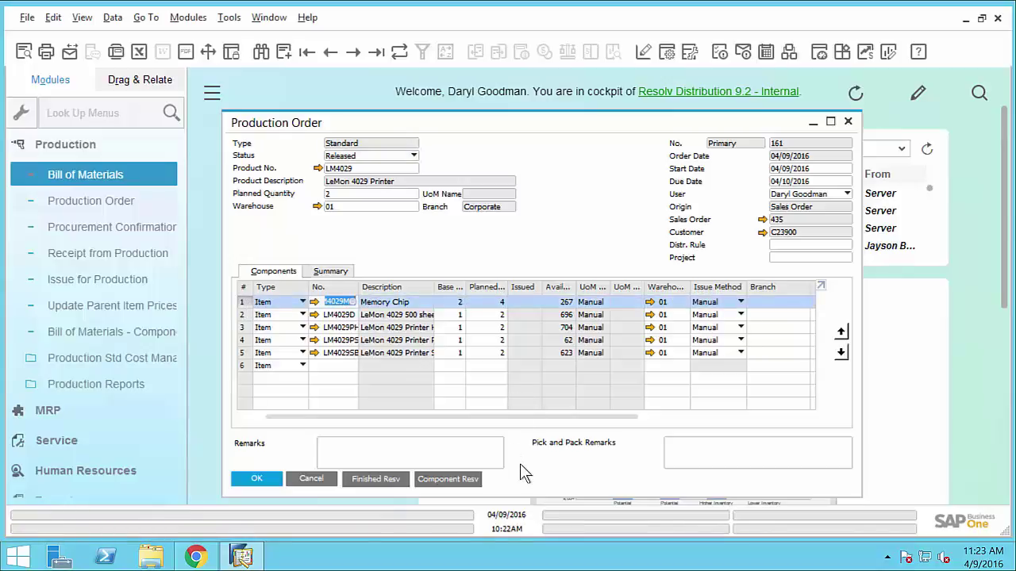
click(464, 481)
click(738, 303)
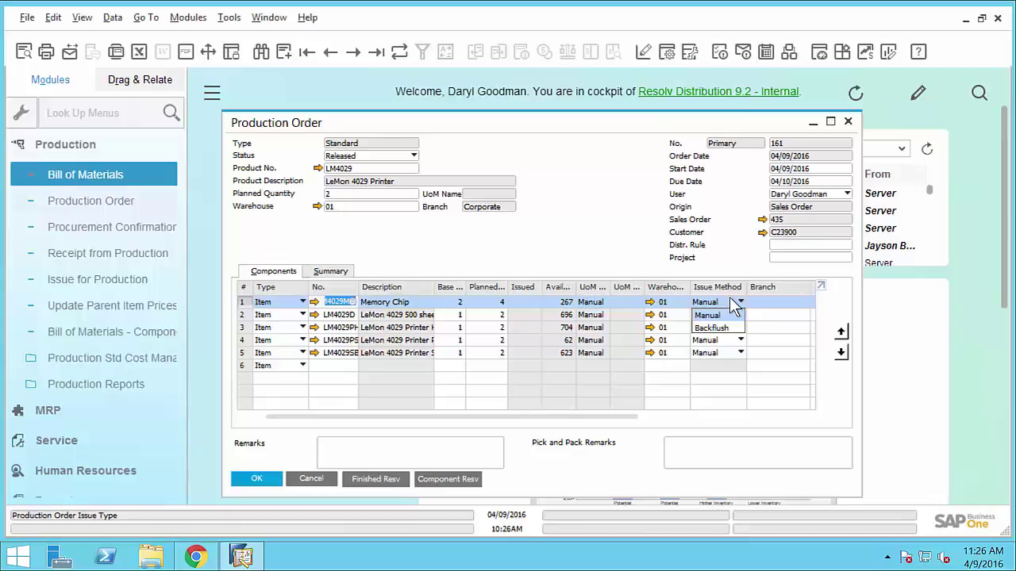
click(575, 259)
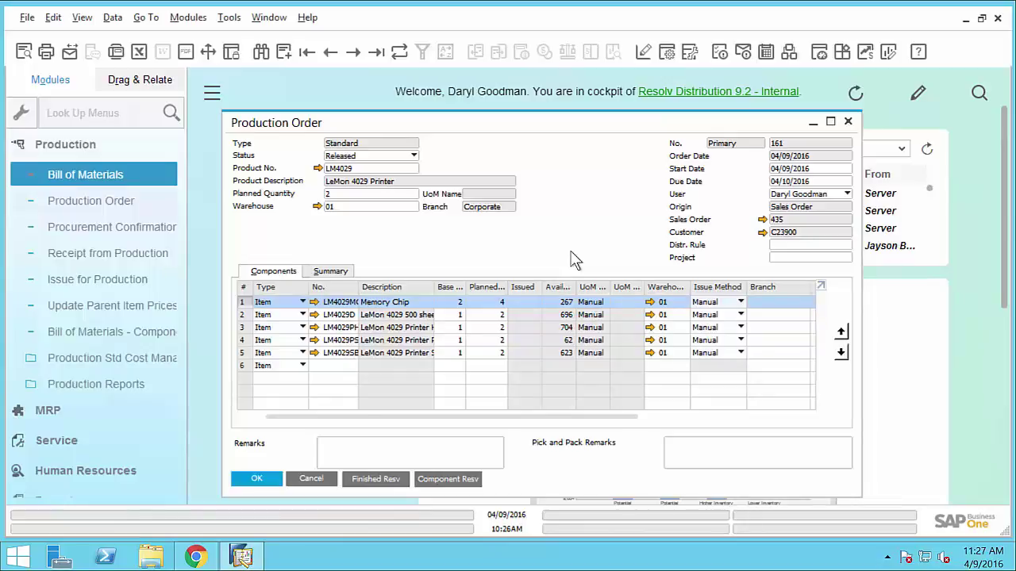
- Generate a pick list from the released production order
right_click(575, 260)
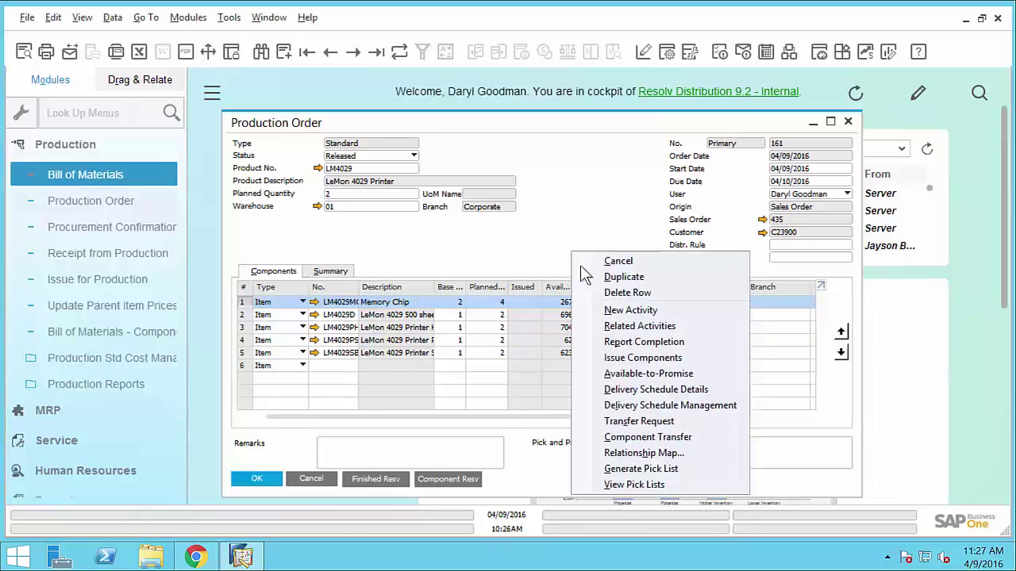
click(613, 465)
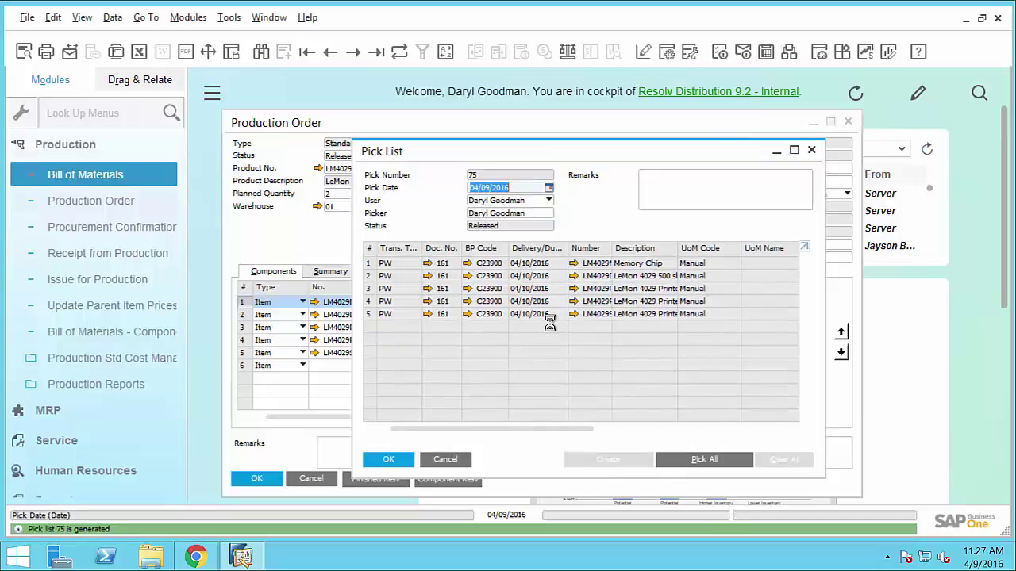
- Switch to the warehouse app in Chrome, load pick list 75 in Production Order Pick List and hide finished lines
click(196, 555)
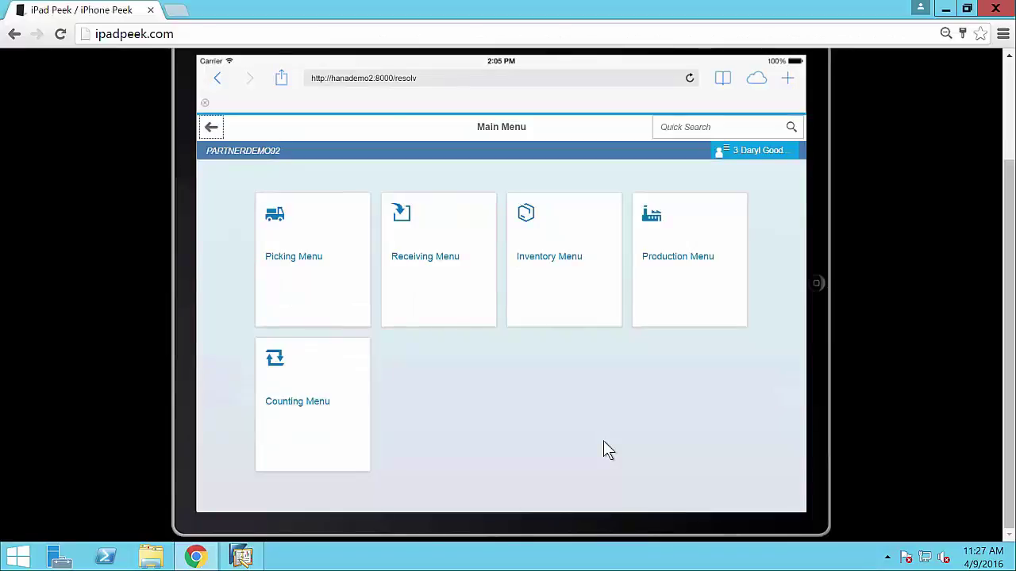
click(682, 284)
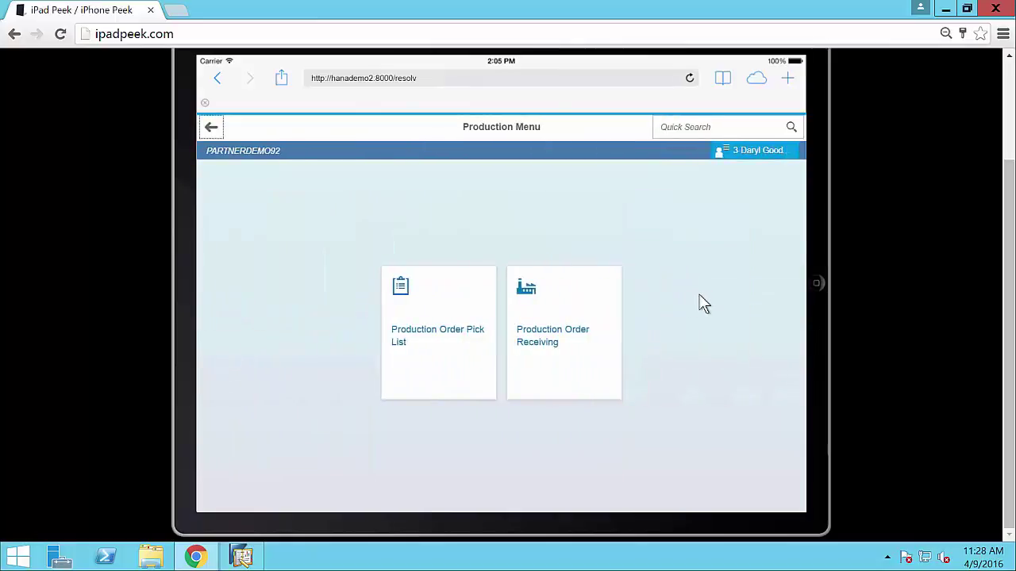
click(436, 319)
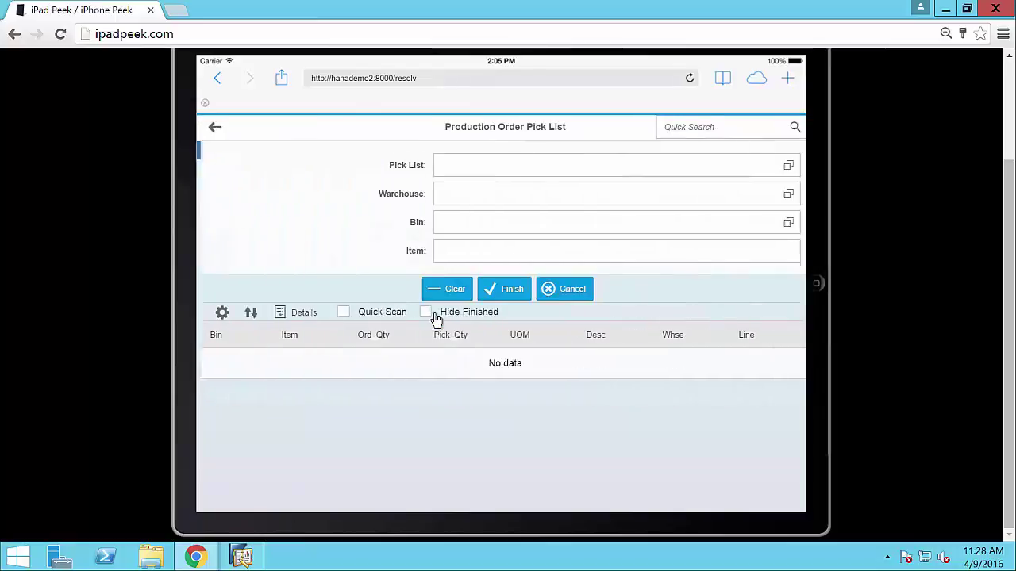
text(75)
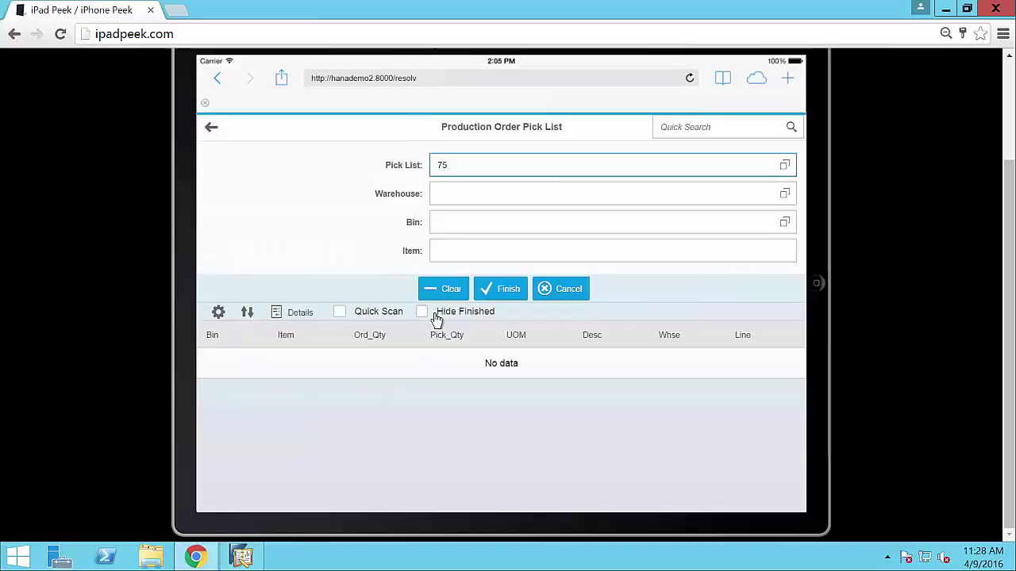
key(Return)
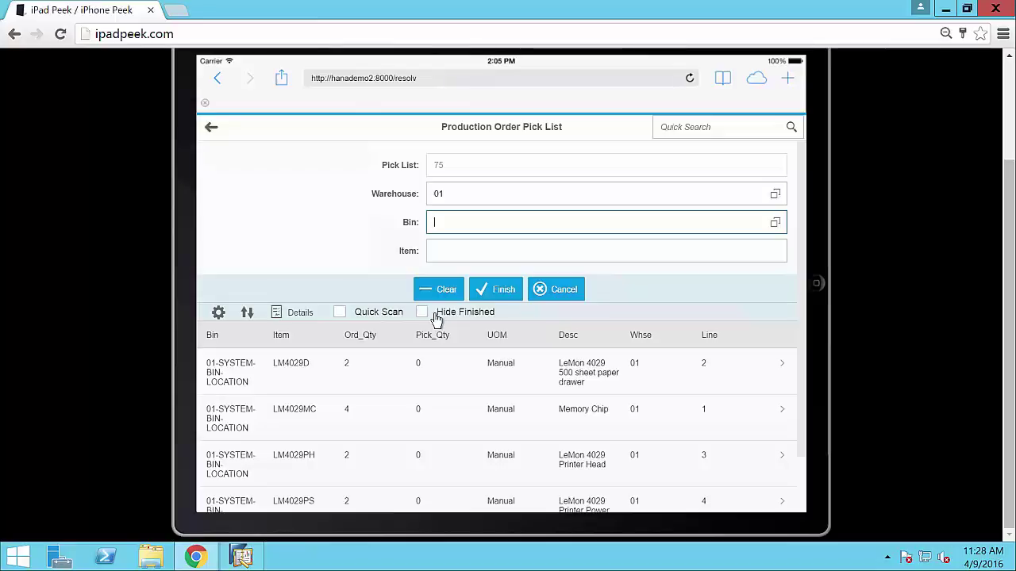
click(420, 314)
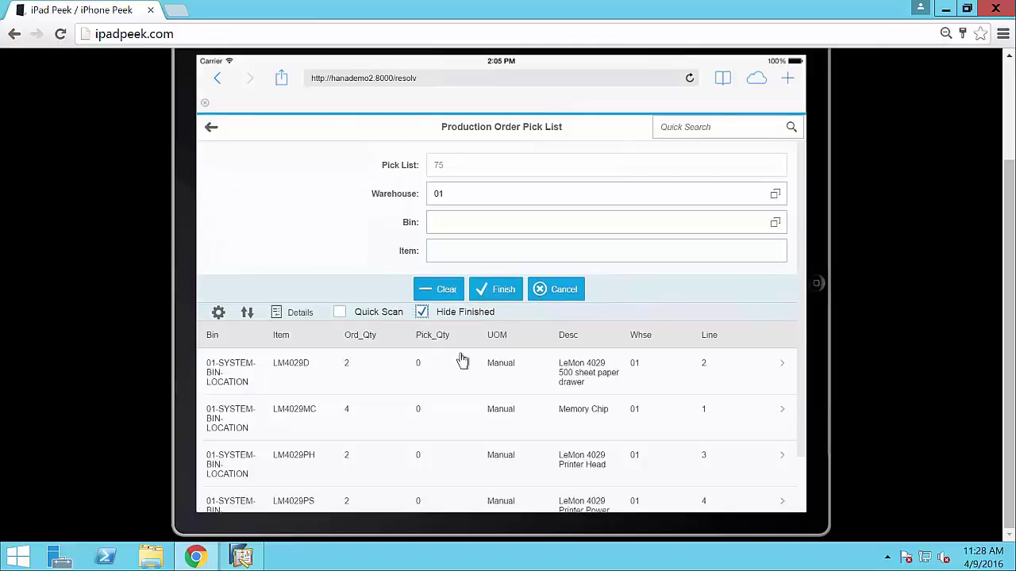
- Record a picked quantity of 2 for the 500 sheet paper drawer LM4029D
click(497, 387)
click(460, 243)
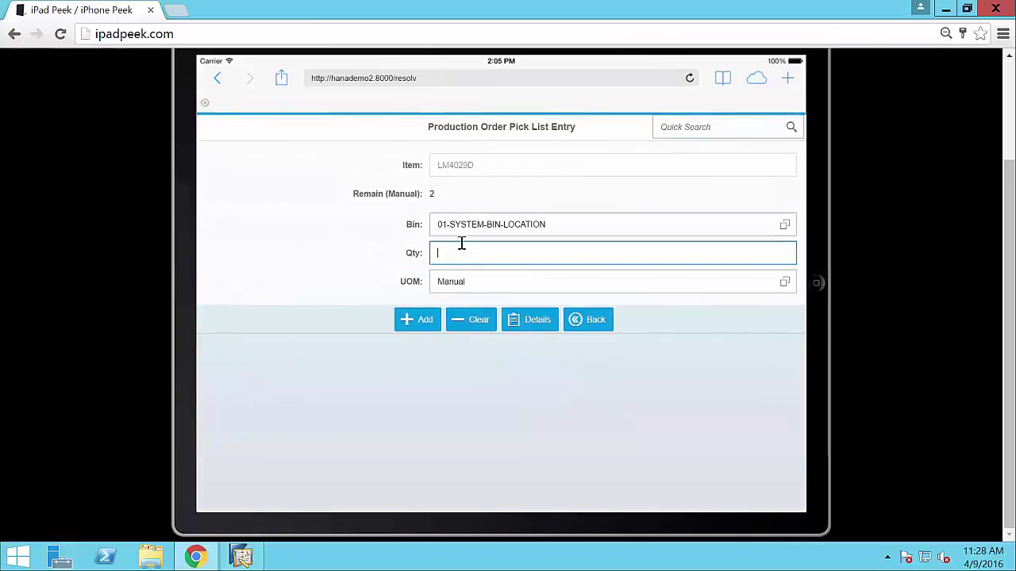
text(2)
key(Return)
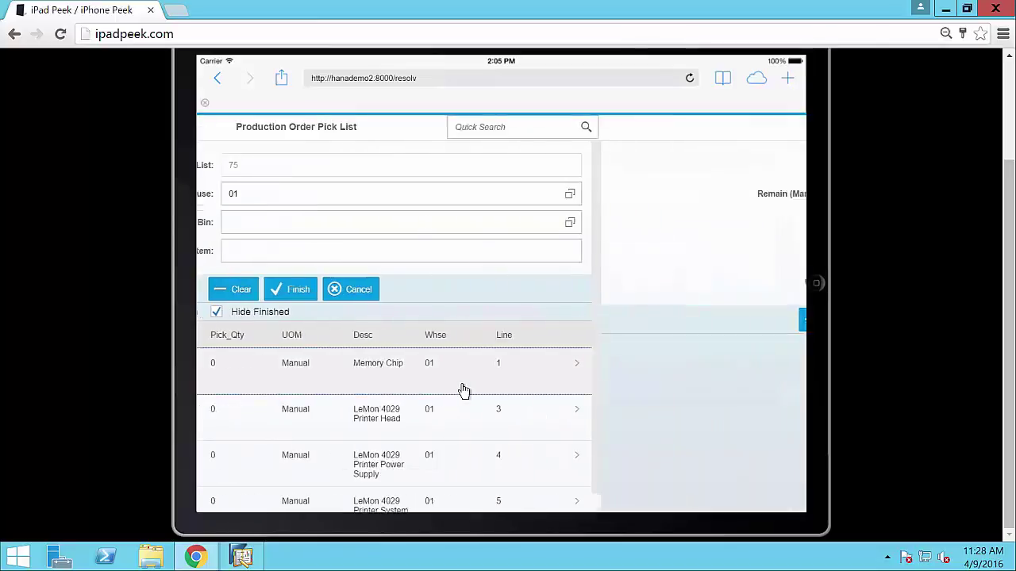
- Pick the Memory Chip LM4029MC in two entries of 2 each, and pick 2 of the Printer Head LM4029PH
click(464, 391)
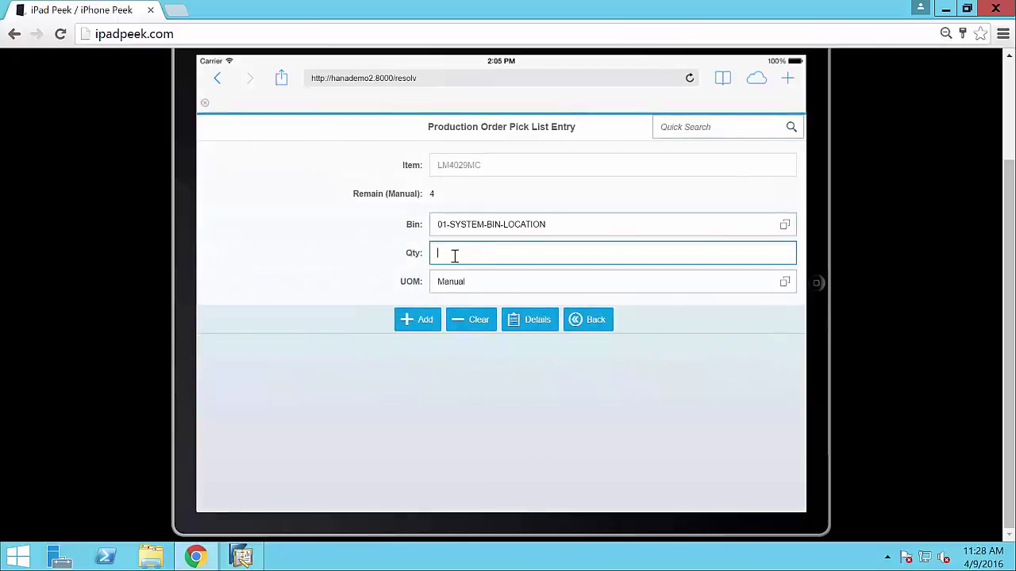
text(2)
key(Return)
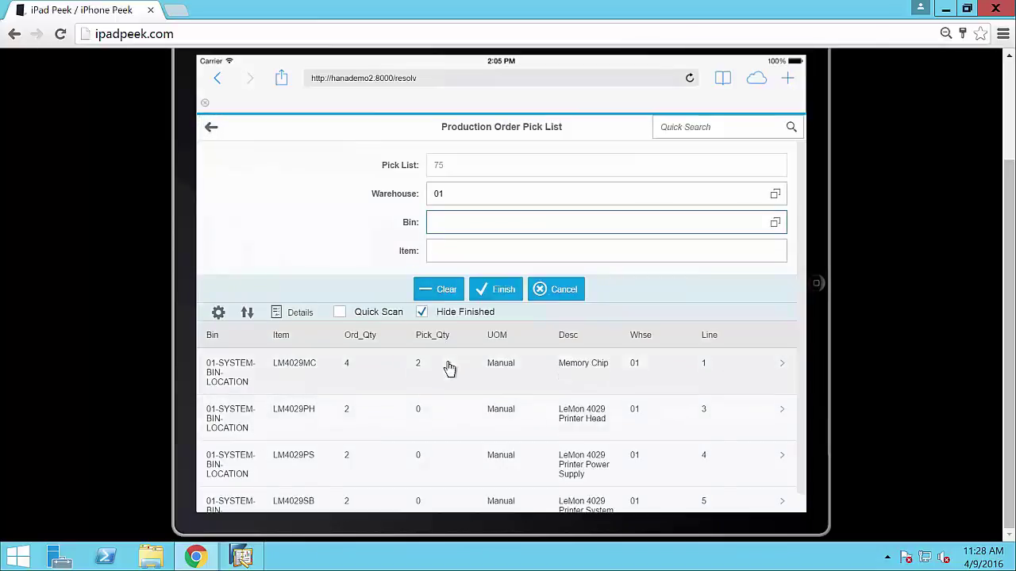
click(445, 379)
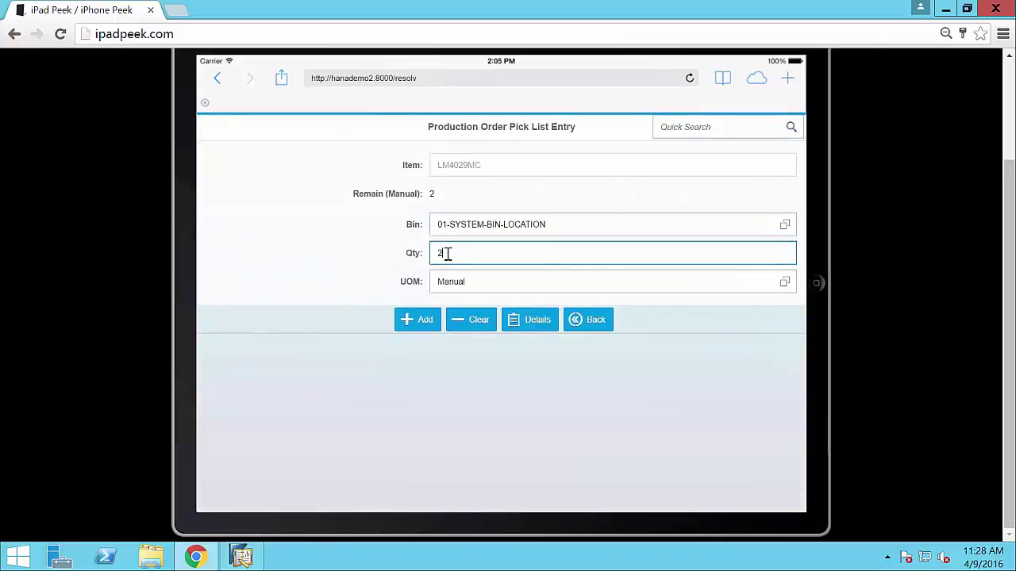
text(2)
key(Return)
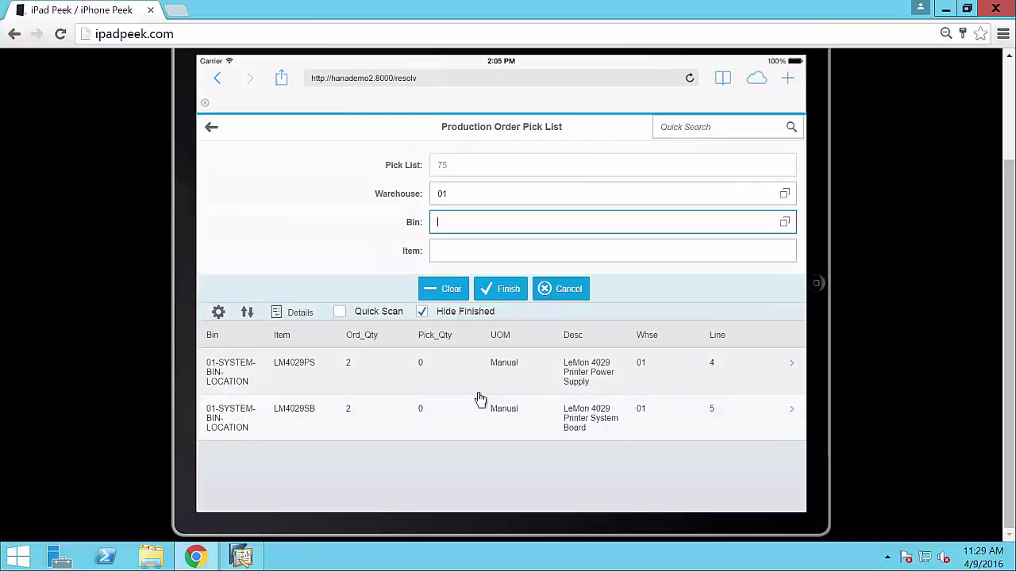
- Pick 2 of the Printer Power Supply LM4029PS and 2 of the Printer System Board LM4029SB
click(479, 392)
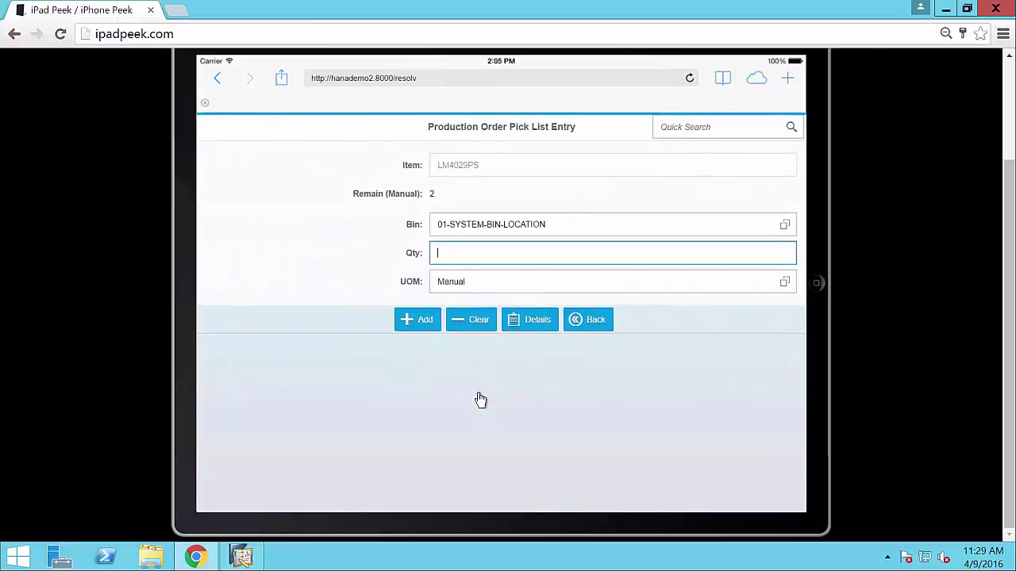
text(2)
key(Return)
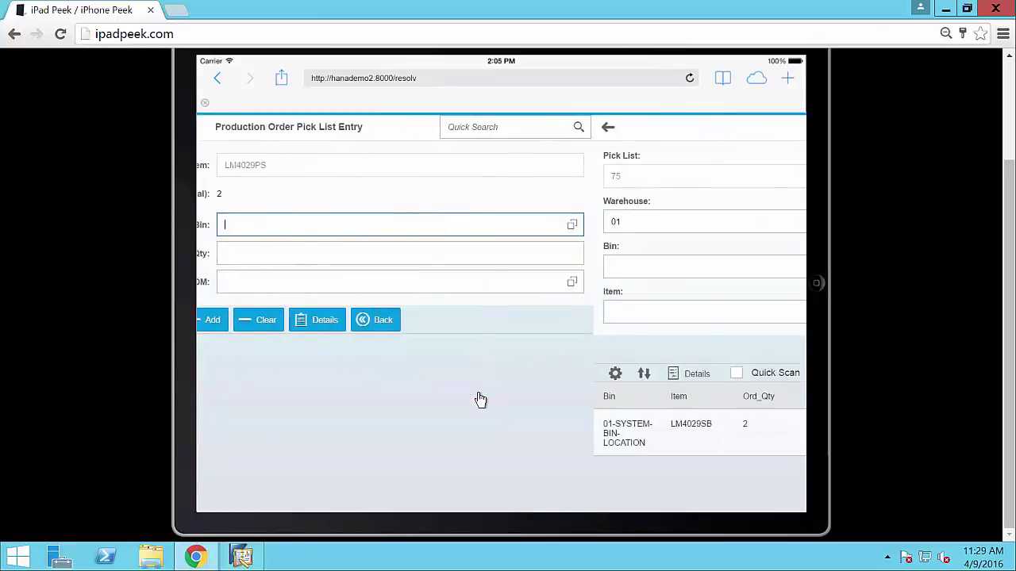
click(479, 393)
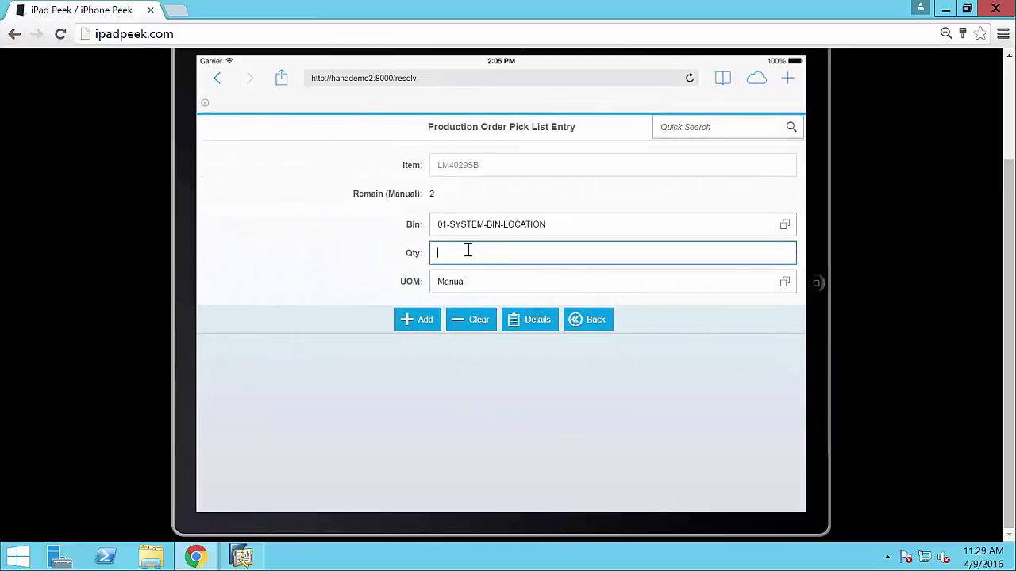
key(Return)
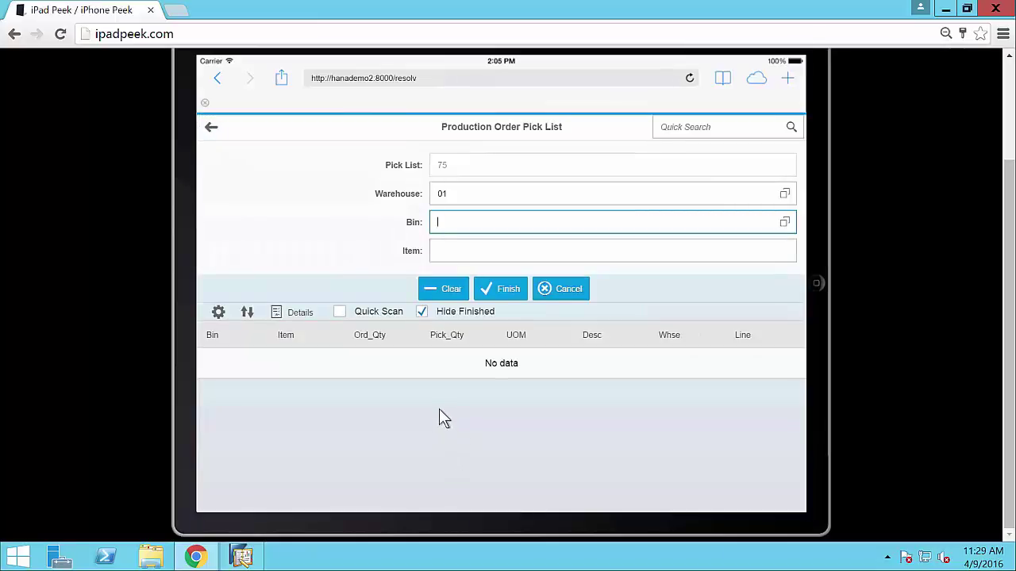
- Finish the pick list, post its records and return to the Production Menu
click(493, 300)
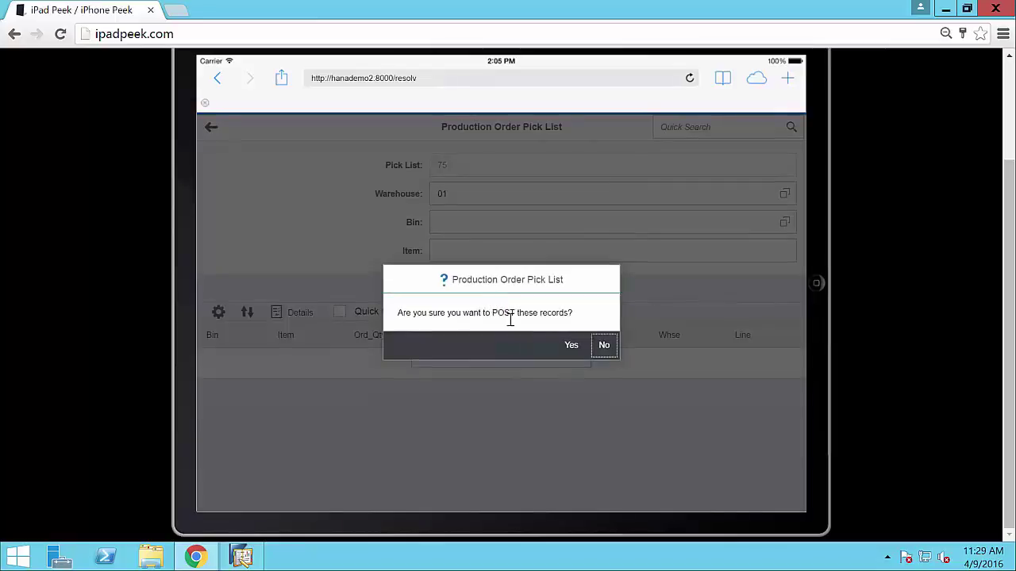
click(565, 346)
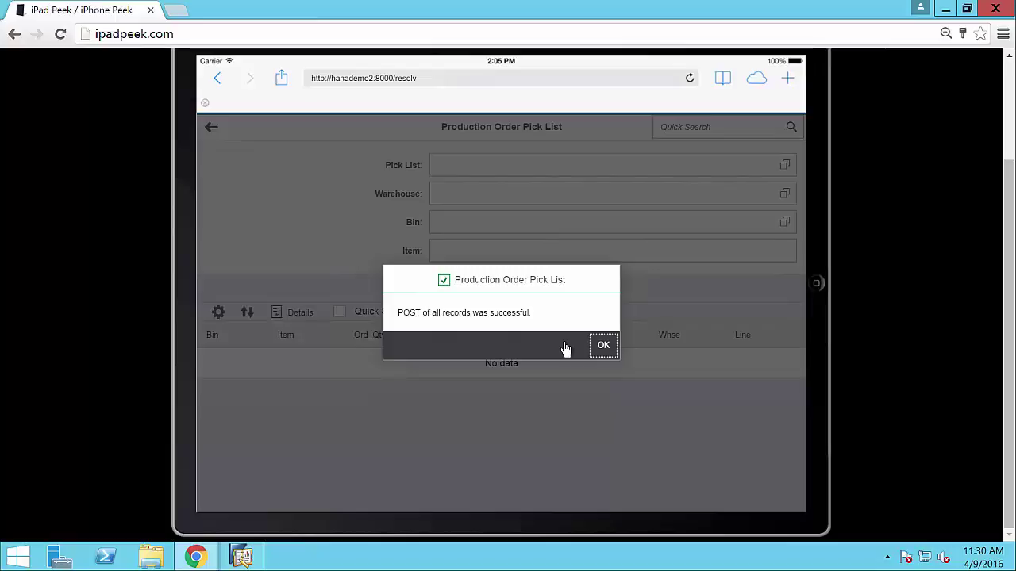
click(603, 347)
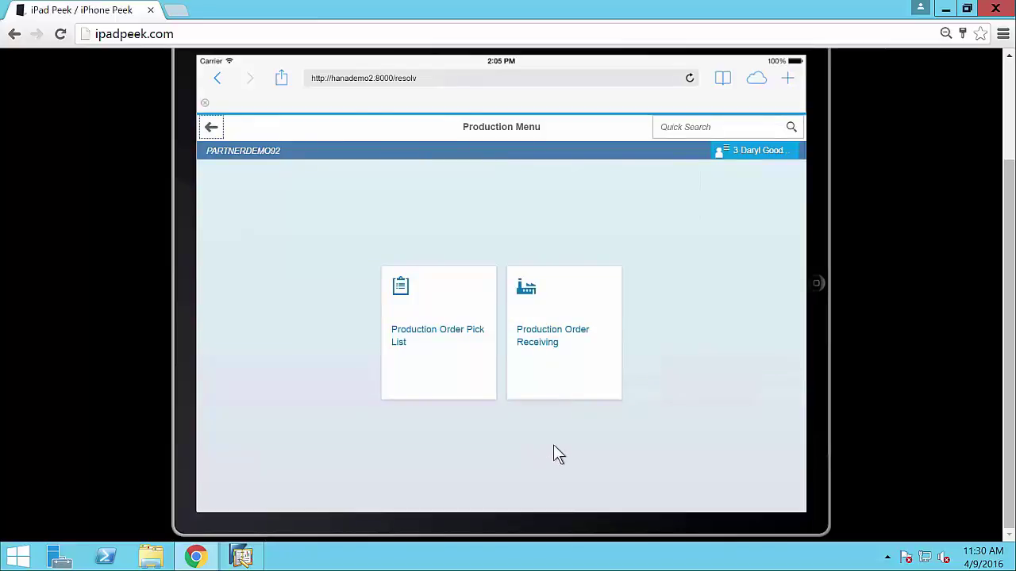
- Start Production Order Receiving and load the LeMon 4029 Printer order by its document number
click(555, 342)
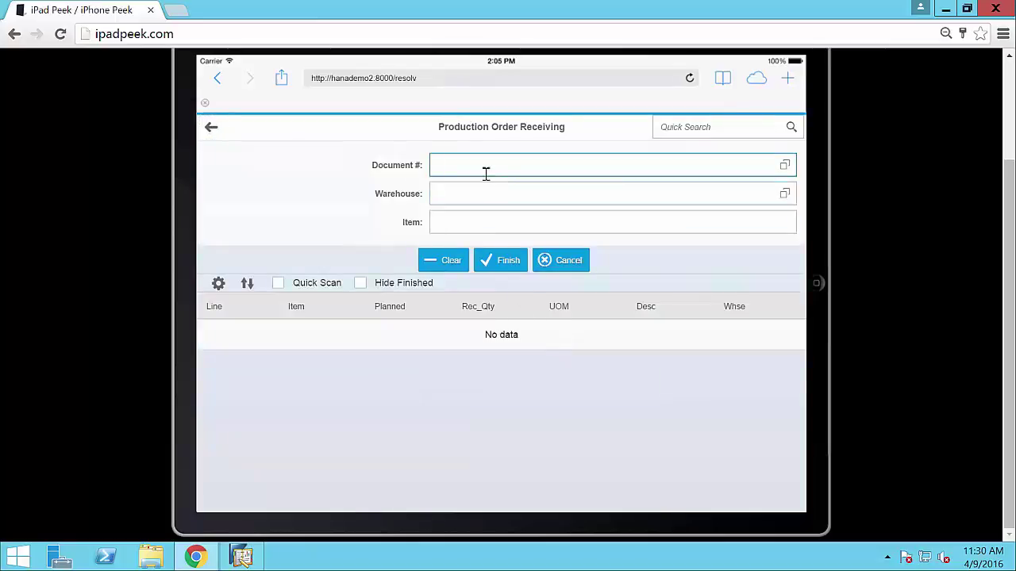
text(161)
key(Return)
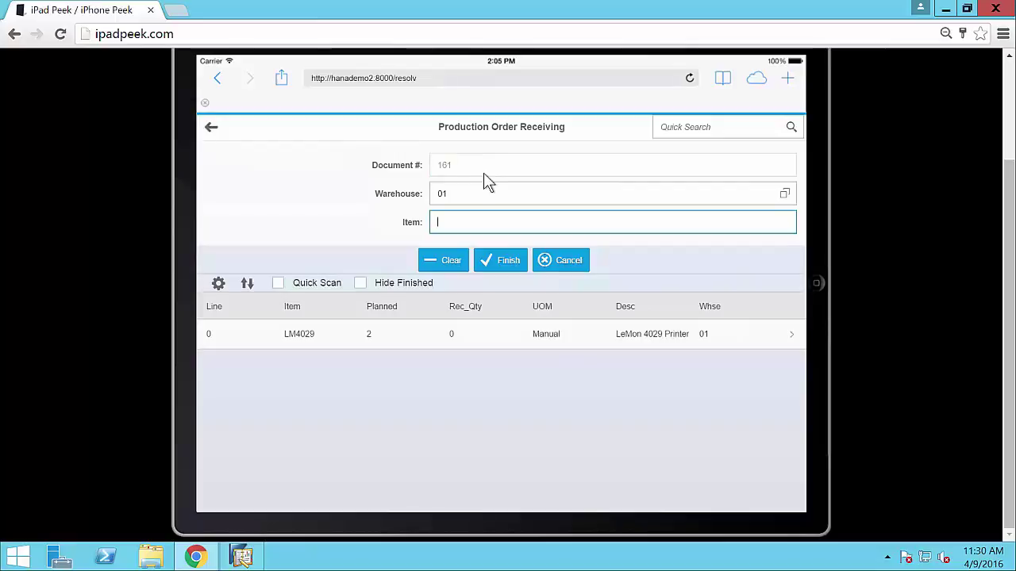
- Add a received quantity of 1 for item LM4029 in bin 01-A1-S1-L1
click(387, 350)
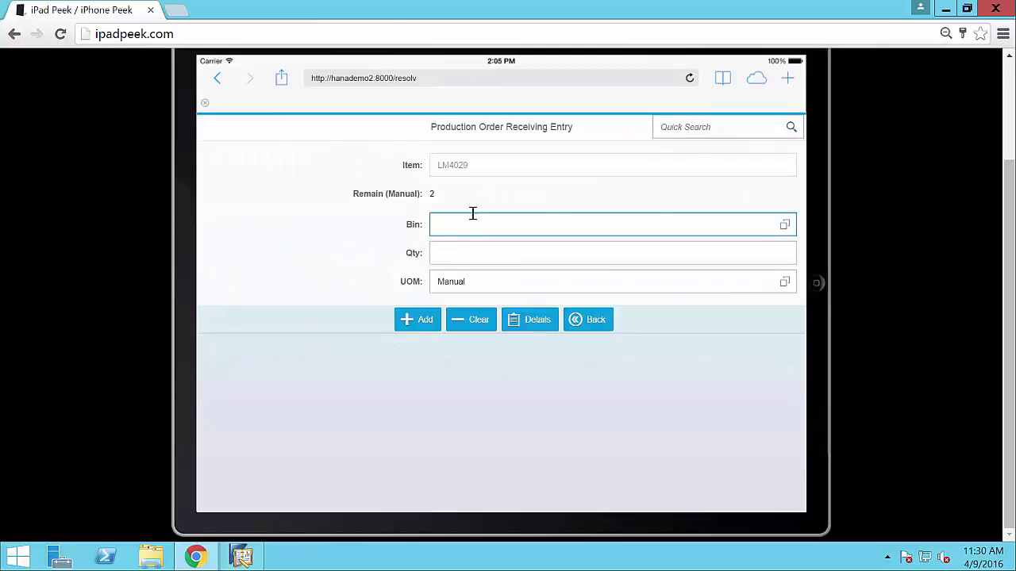
click(784, 226)
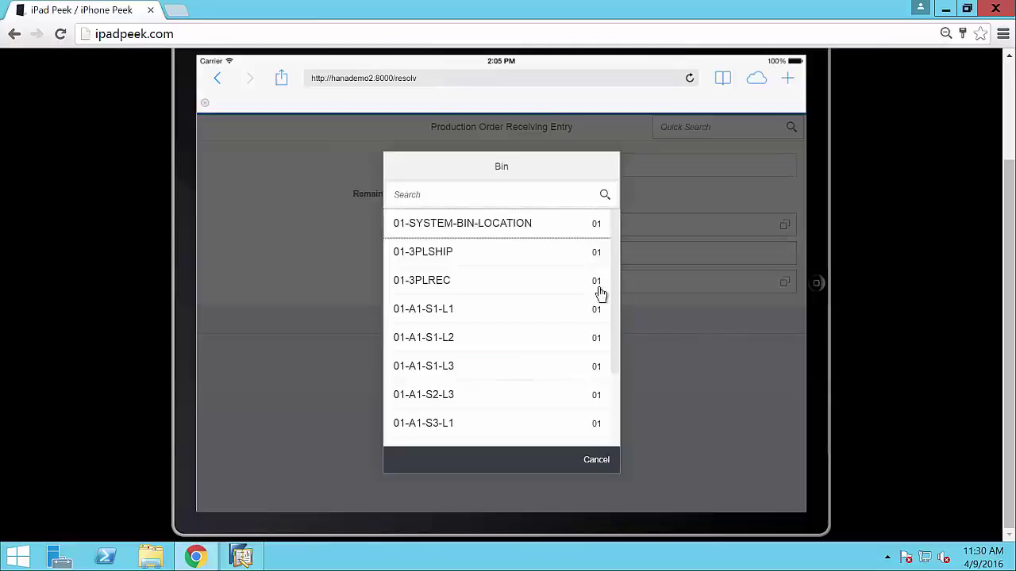
click(471, 319)
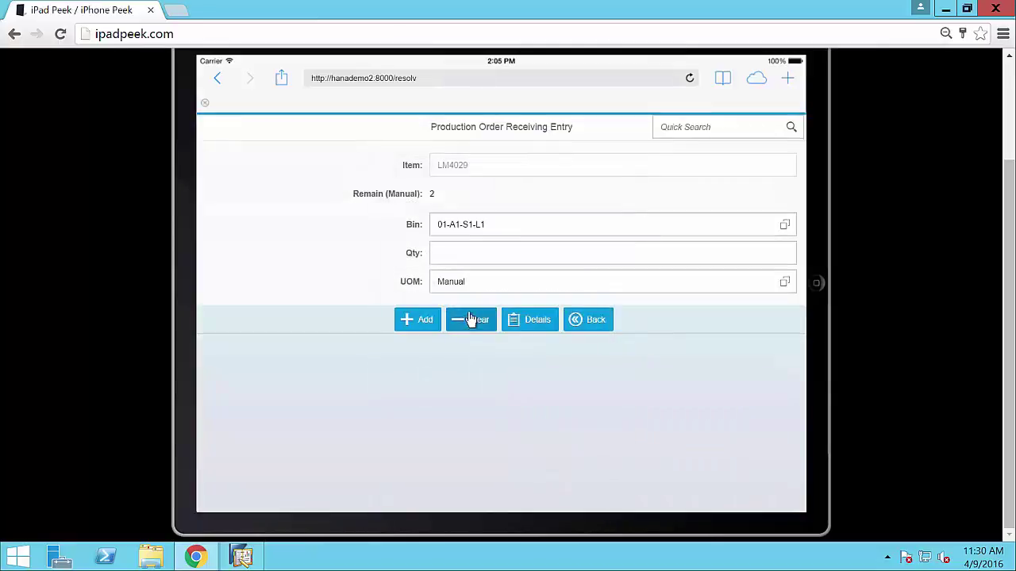
click(464, 255)
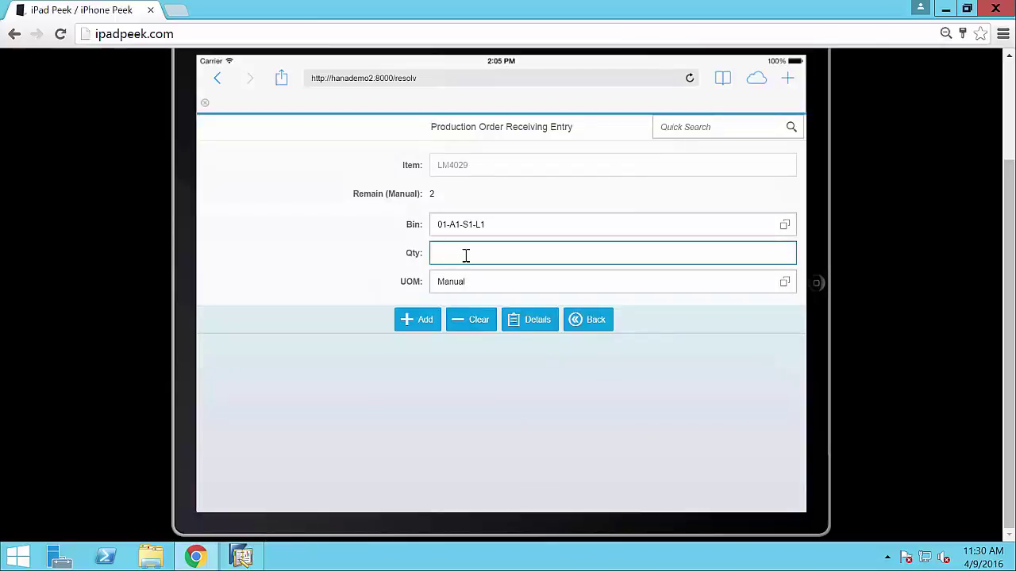
click(419, 325)
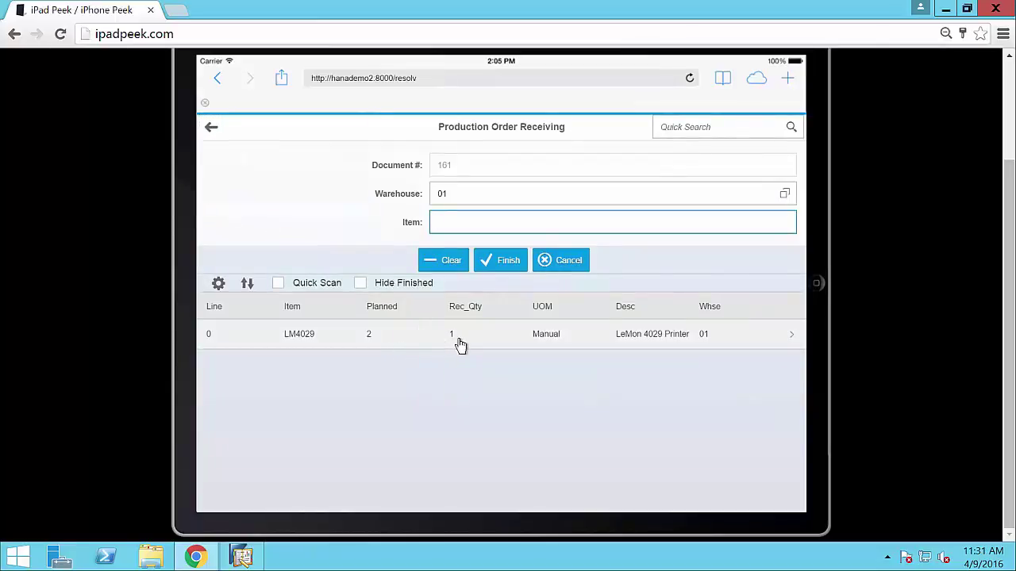
- Finish the receiving entry for the first printer and post its records
click(506, 273)
click(562, 343)
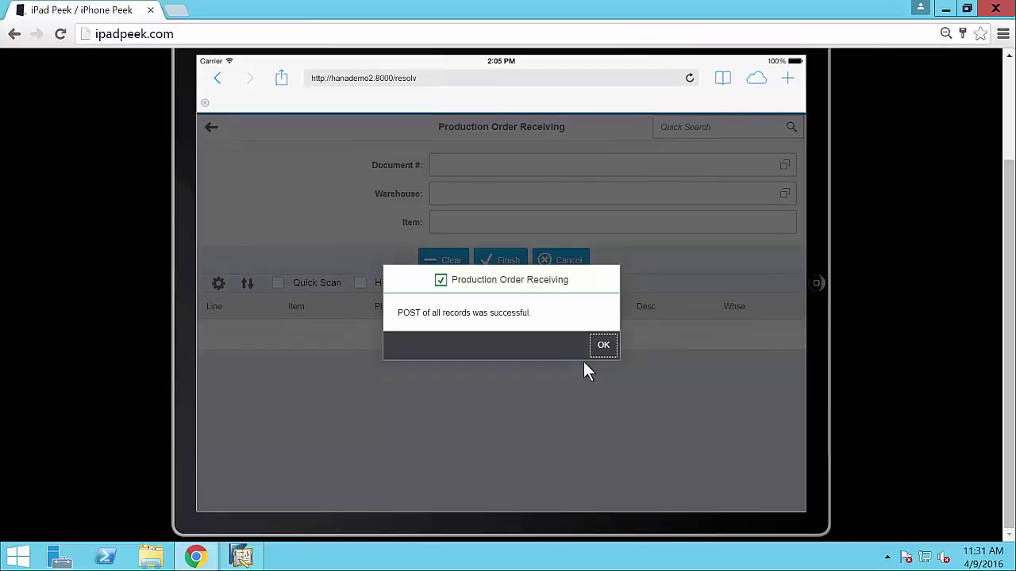
click(601, 350)
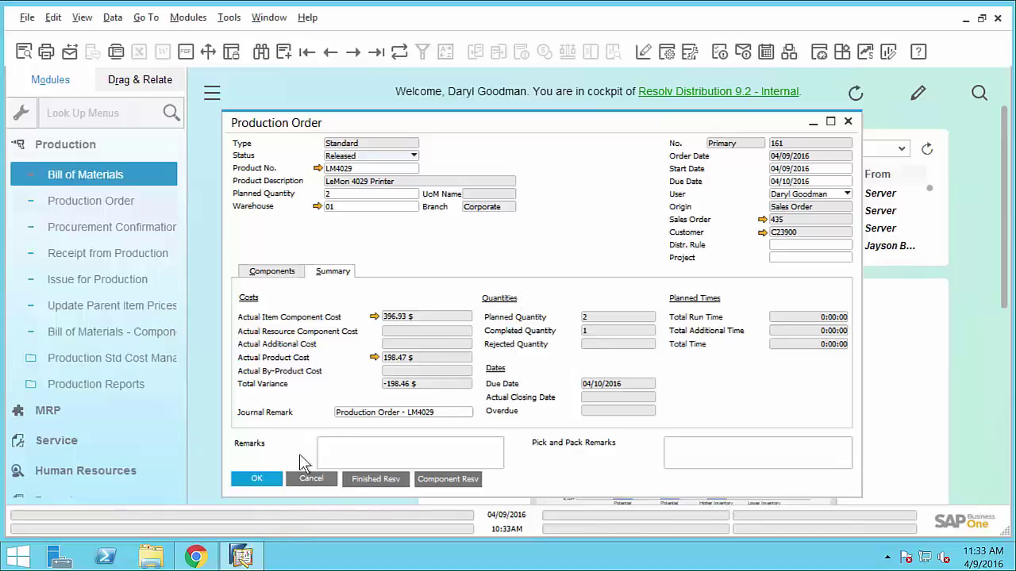
- Switch back to the warehouse app in the browser and reload the same production order for receiving
click(251, 557)
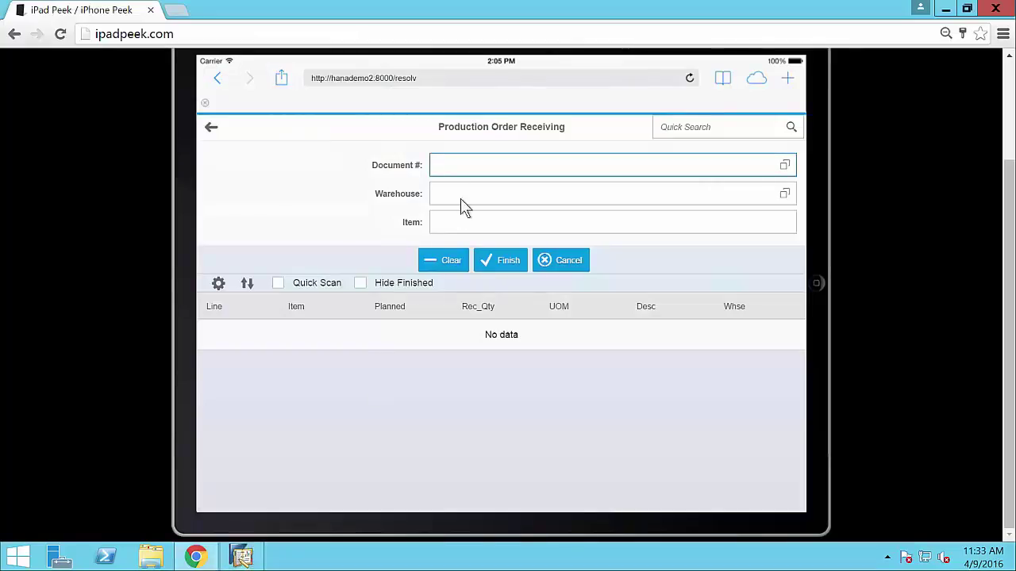
text(161)
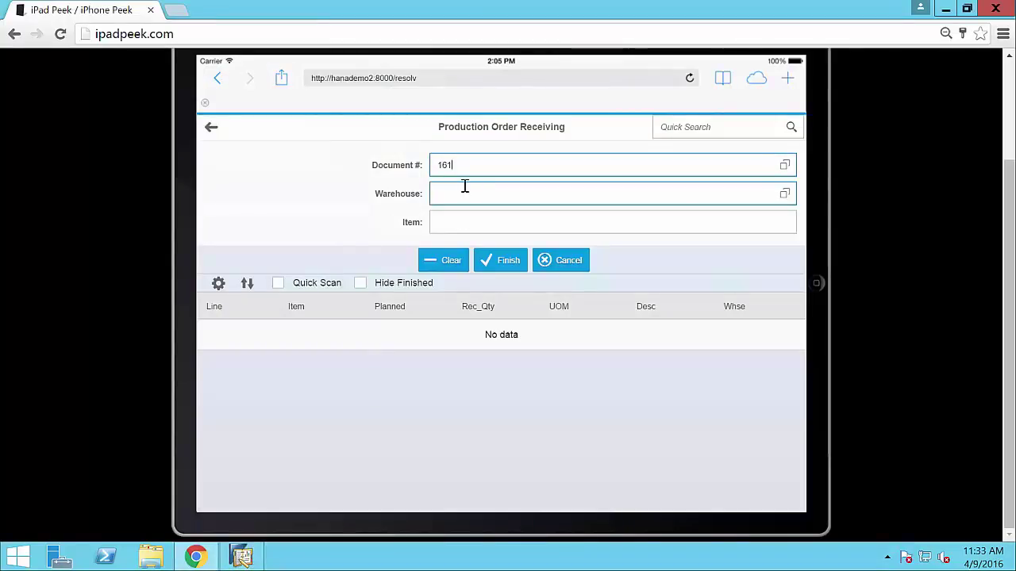
key(Return)
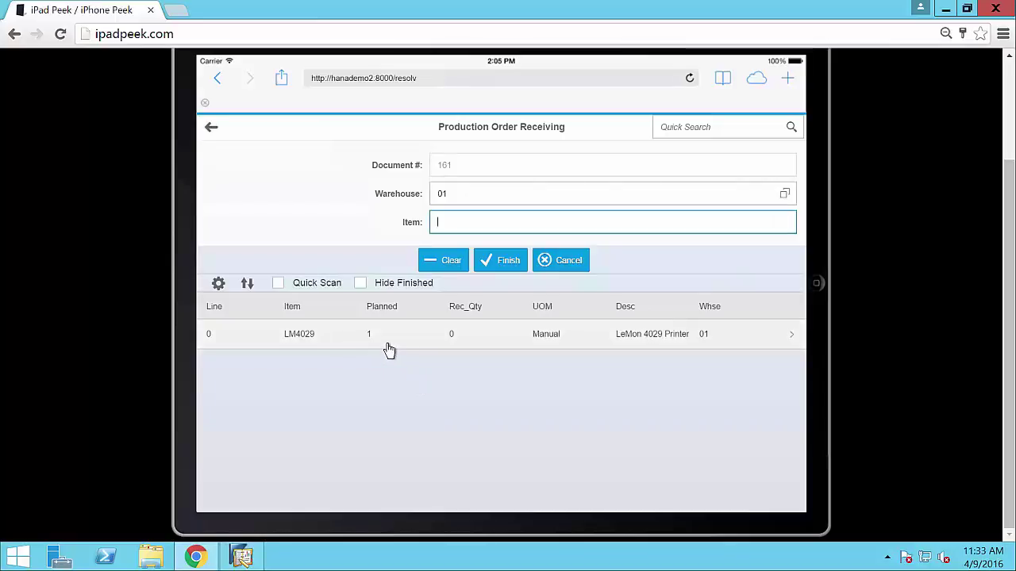
- Add a received quantity of 1 for the remaining LM4029 in bin 01-A1-S1-L3
click(388, 350)
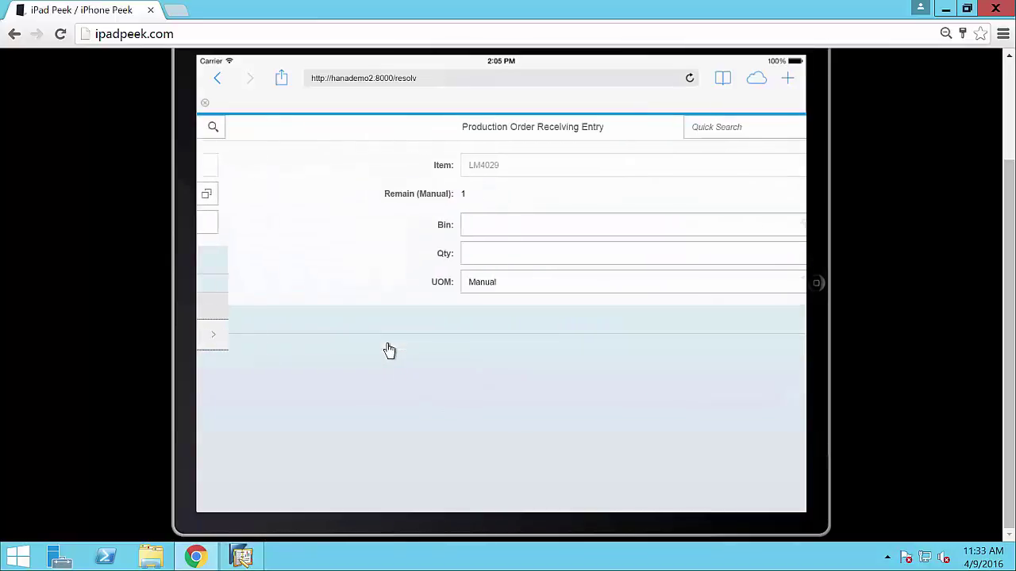
click(474, 224)
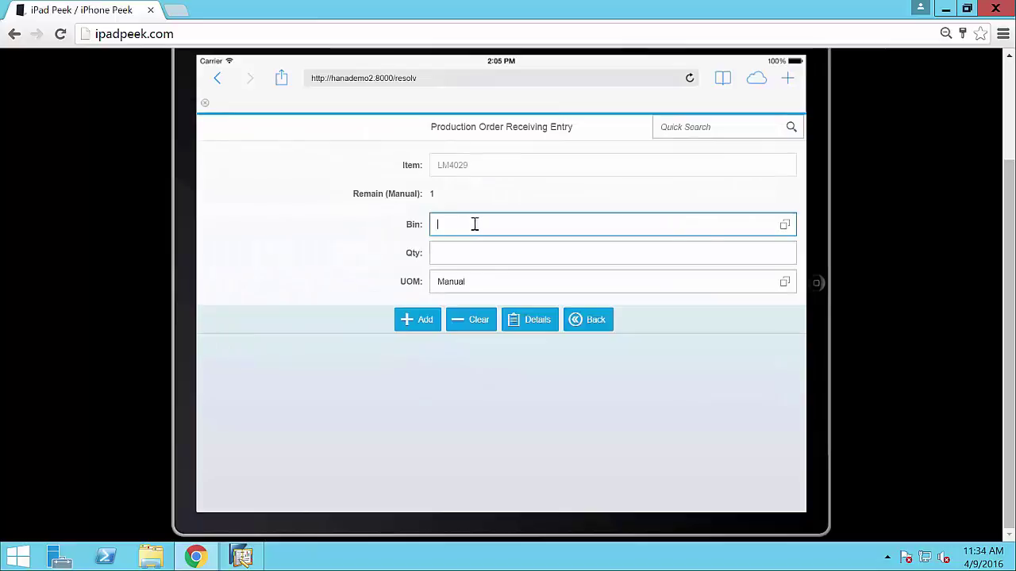
click(784, 230)
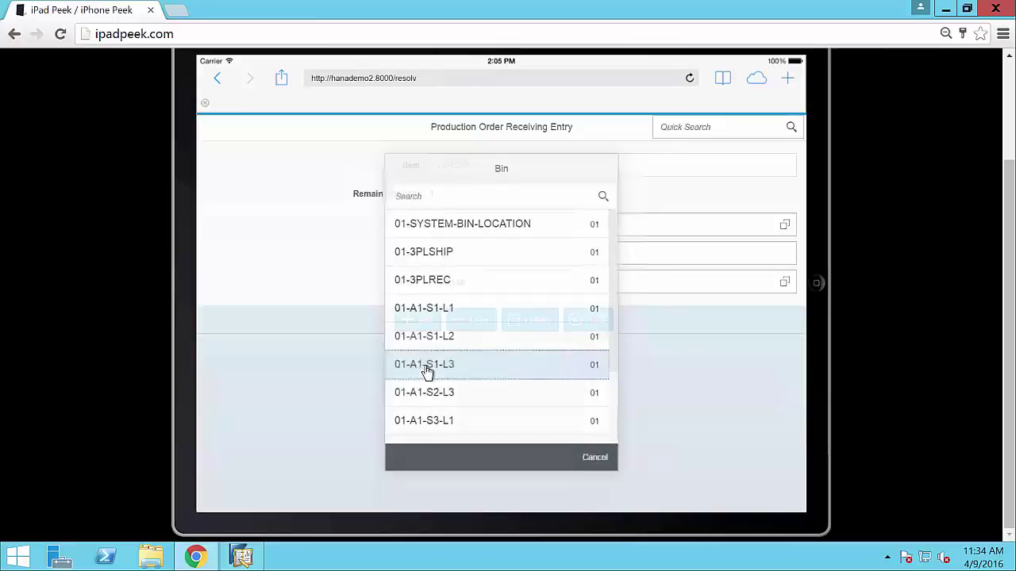
click(426, 366)
click(439, 244)
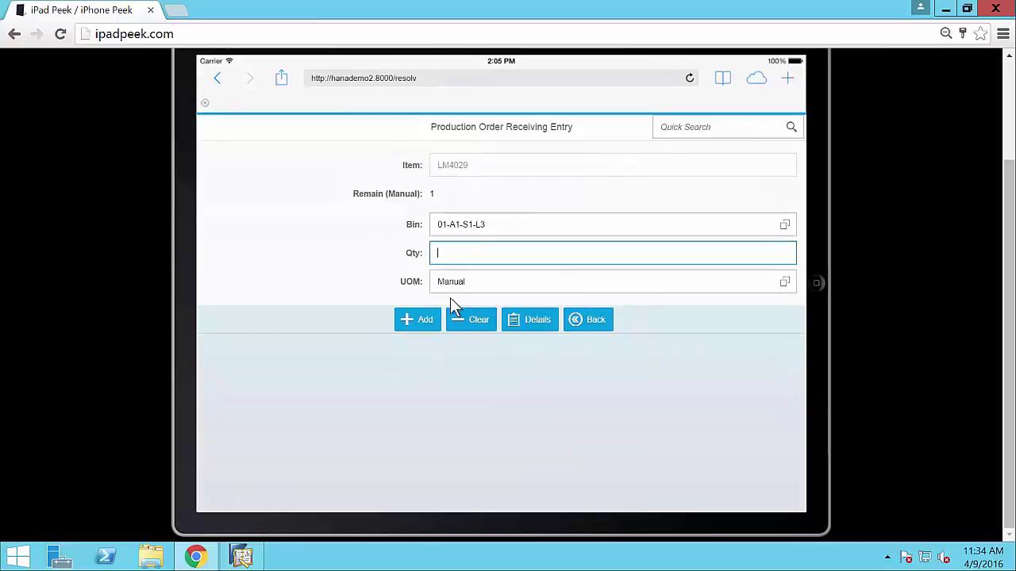
text(1)
click(429, 328)
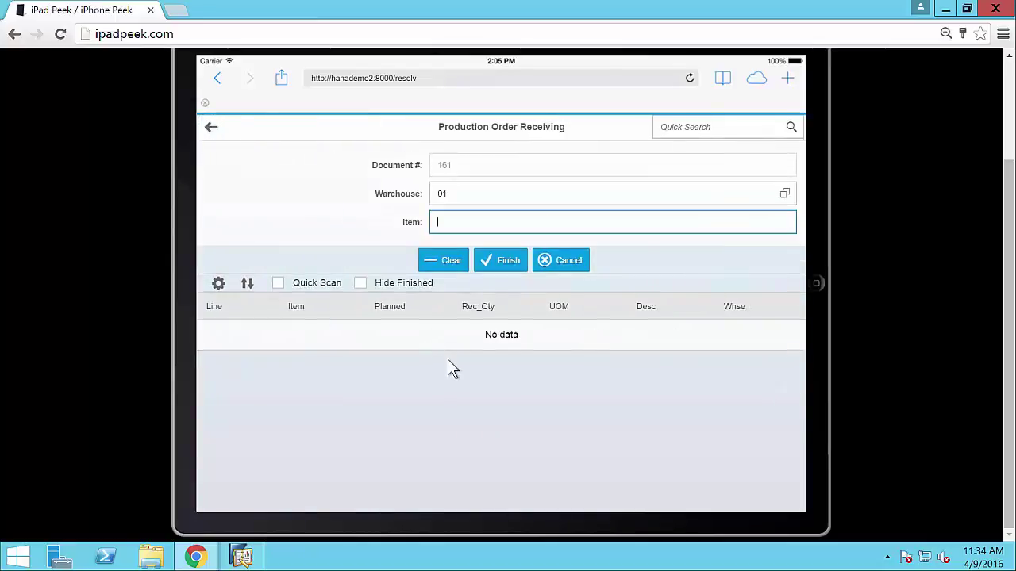
- Finish receiving the second printer and post the records
click(491, 261)
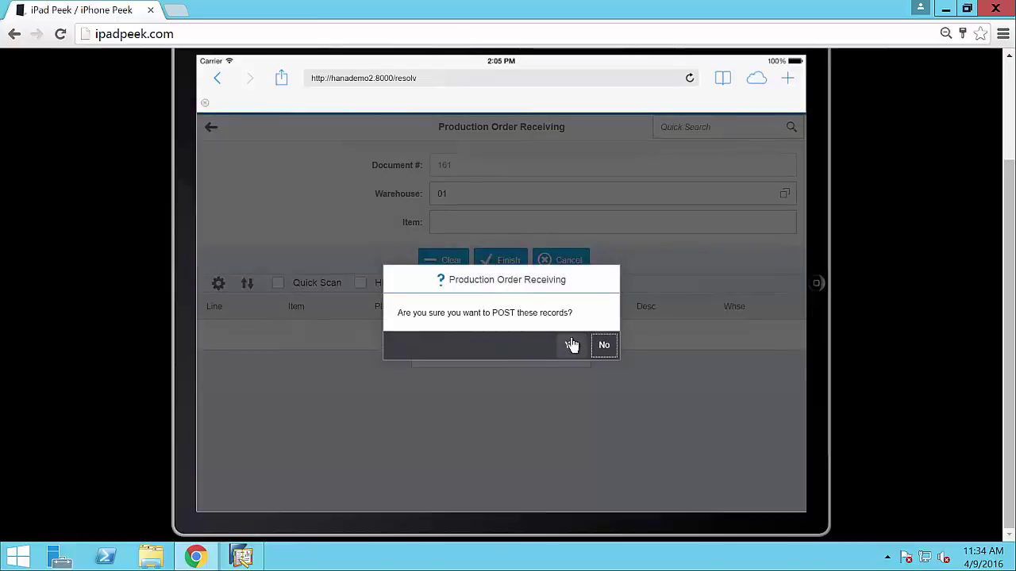
click(571, 344)
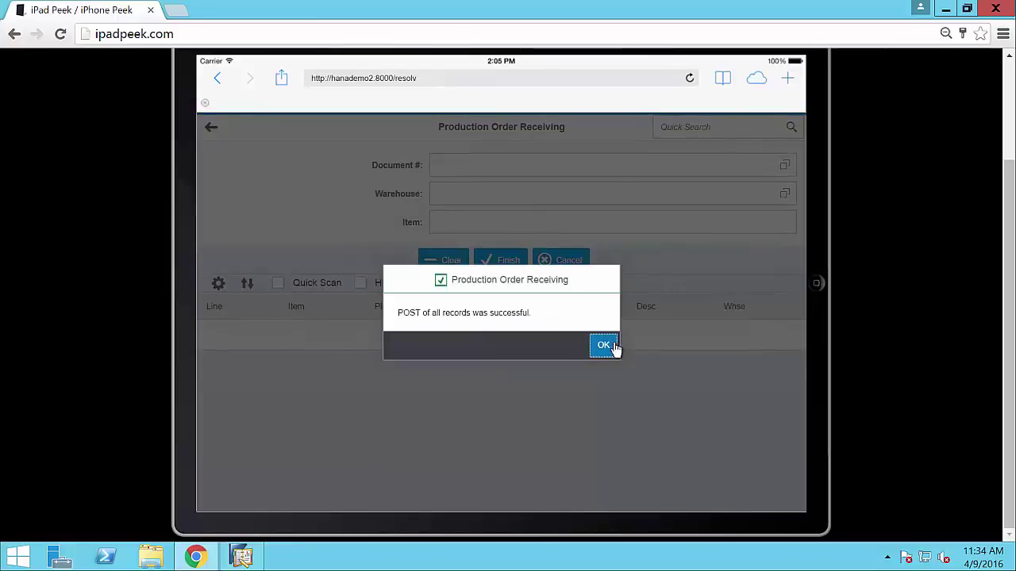
click(610, 346)
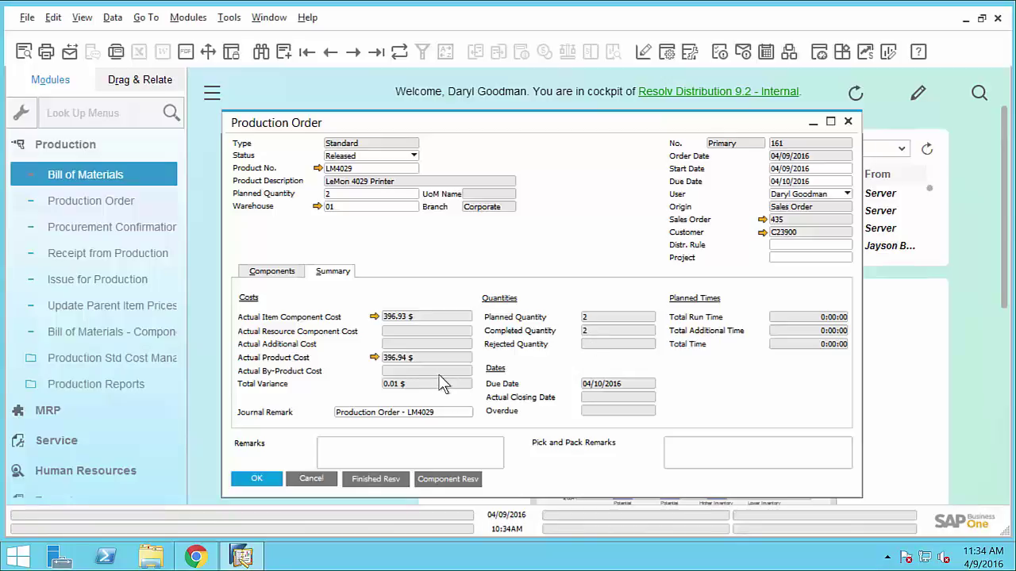
- Show the production order's relationship map and review the component lines of its Issue for Production document
right_click(429, 252)
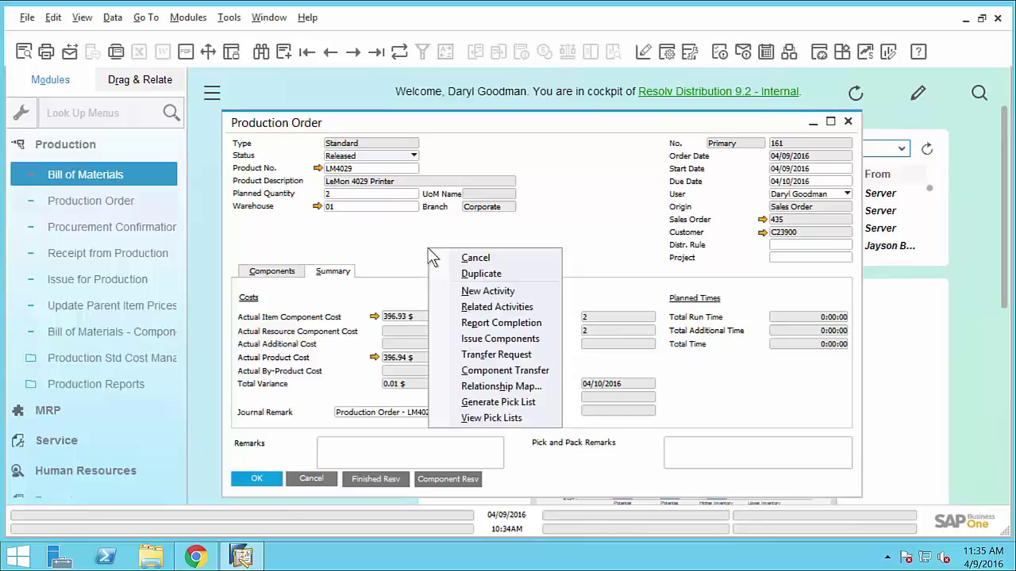
click(501, 386)
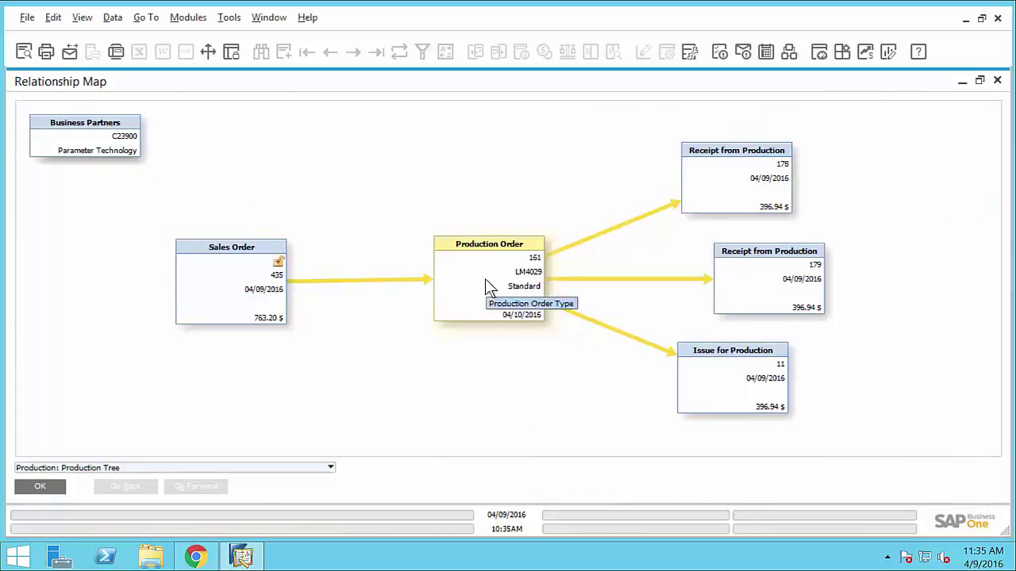
double_click(750, 387)
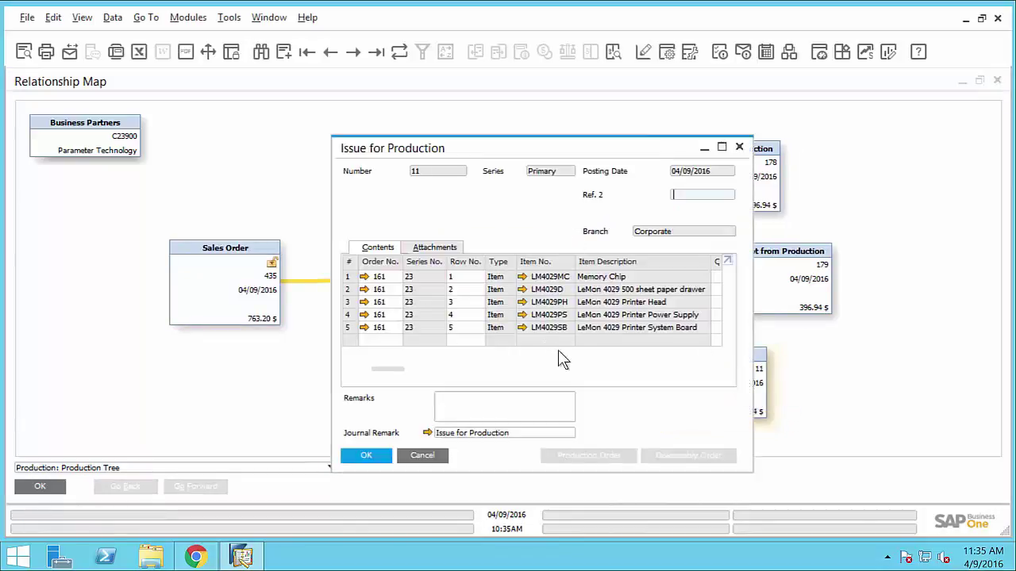
click(738, 146)
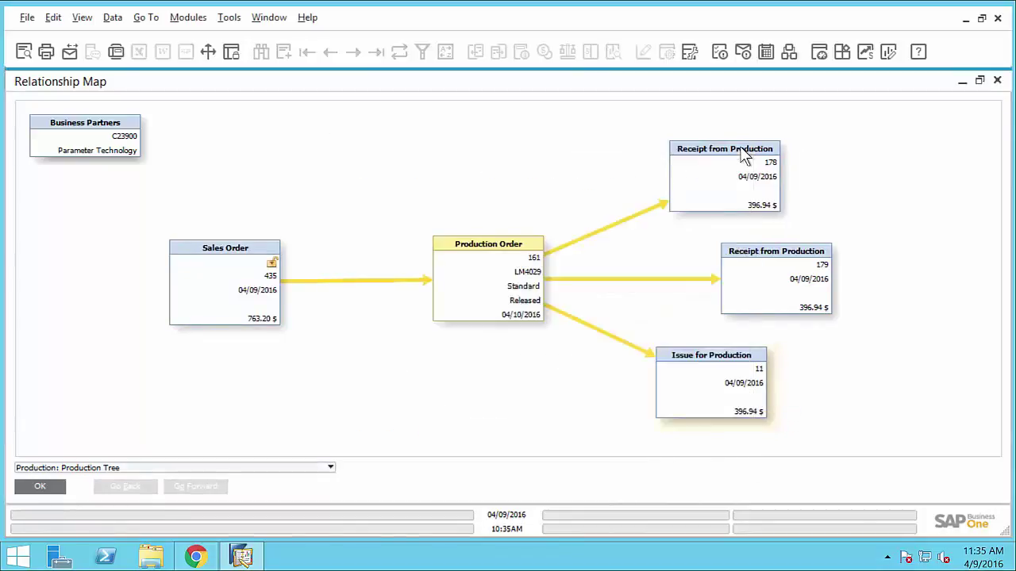
- Review both Receipt from Production documents in the relationship map, closing each one
double_click(736, 200)
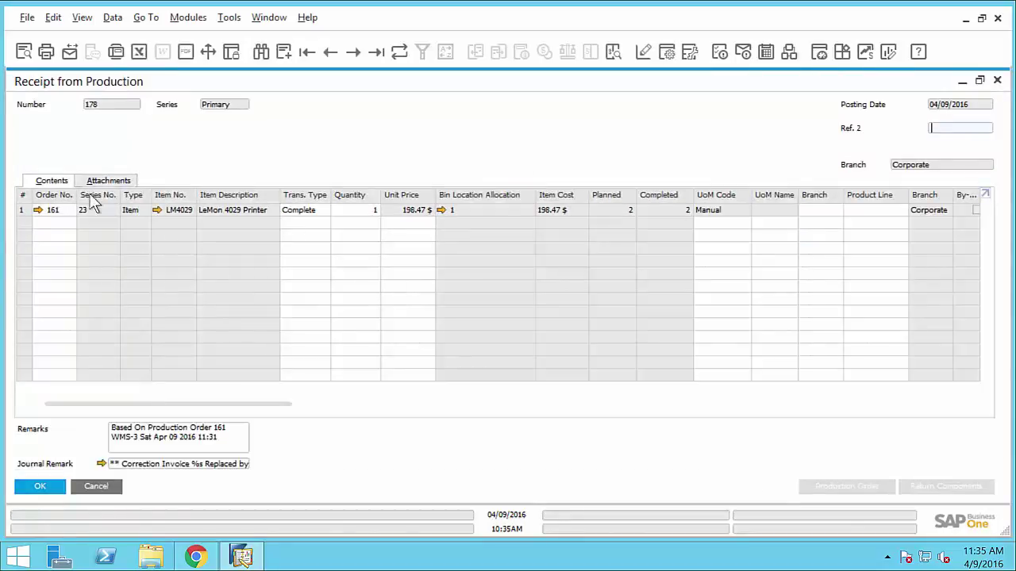
click(998, 80)
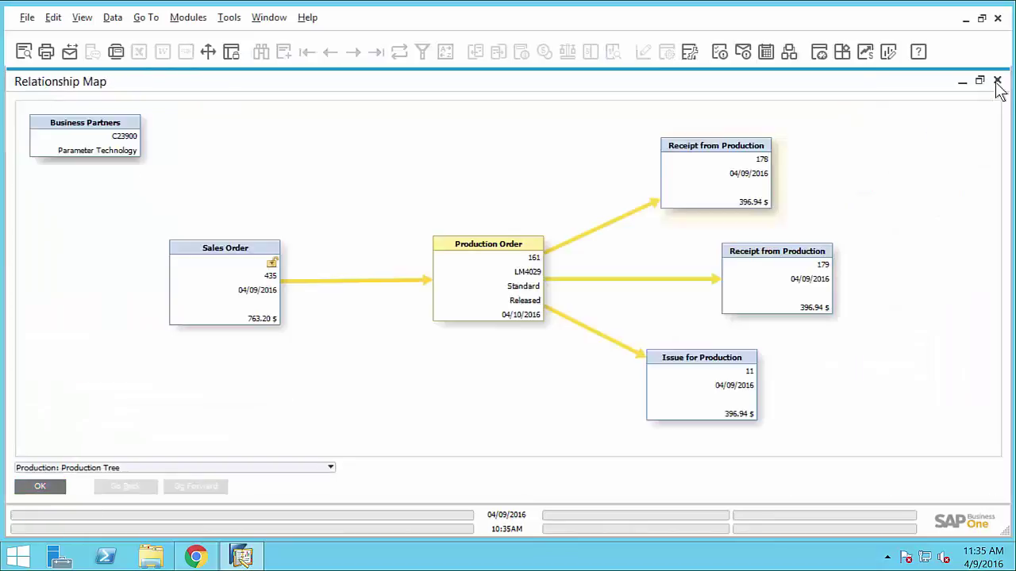
double_click(751, 285)
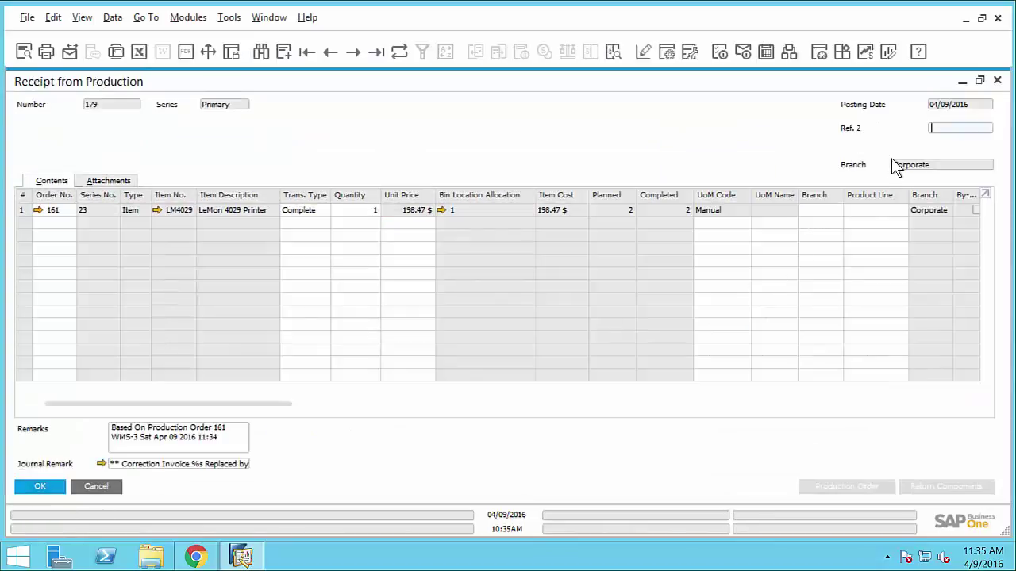
click(997, 80)
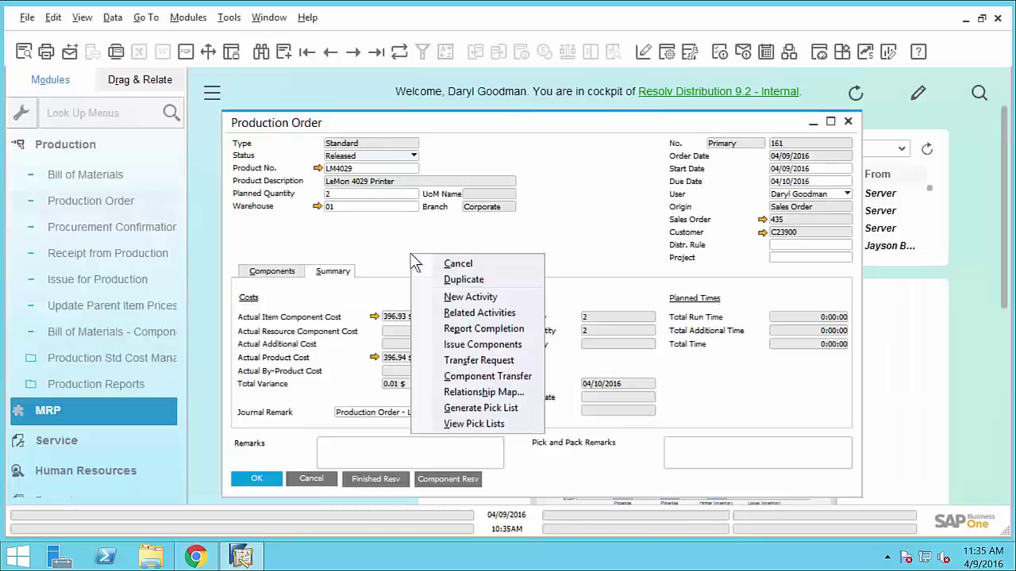
- Report completion for the production order and add the Printer System Board LM4029SB as a component to return
click(480, 331)
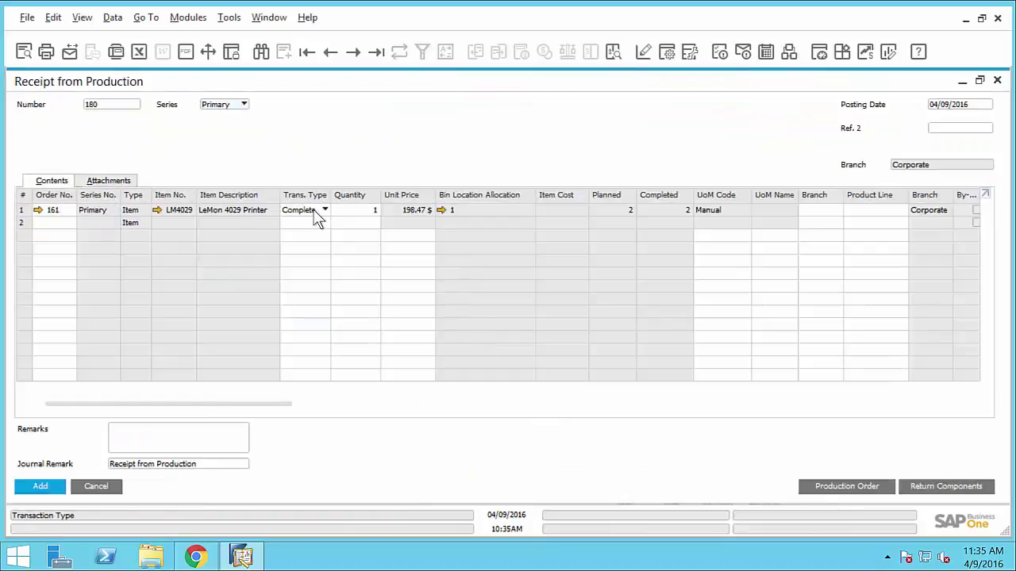
click(316, 212)
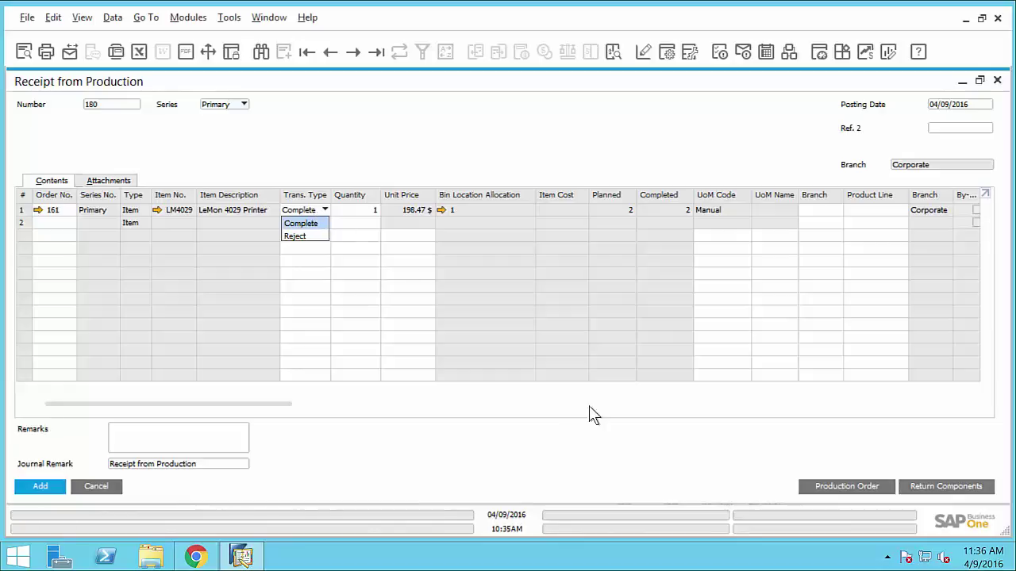
click(429, 488)
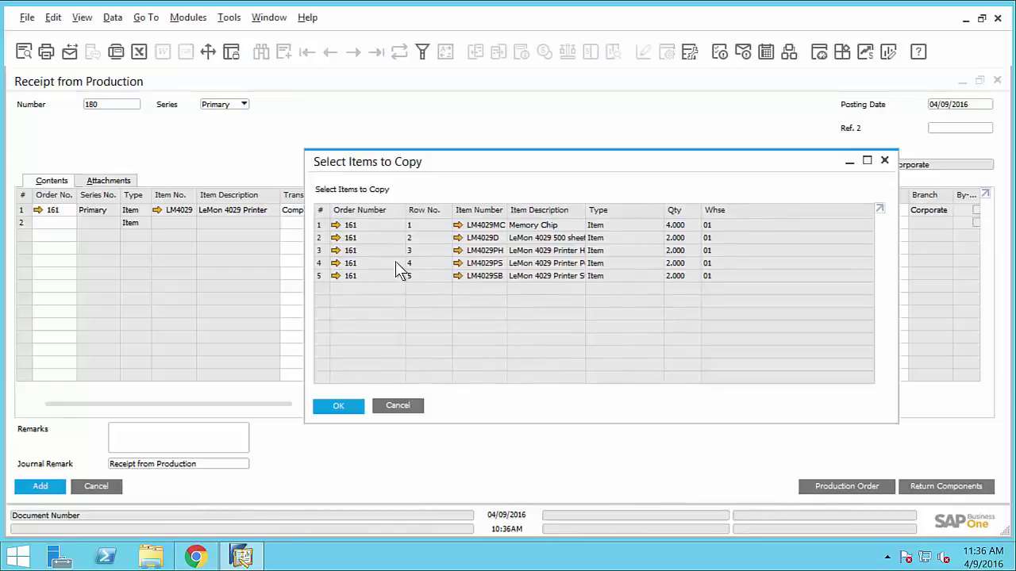
click(319, 276)
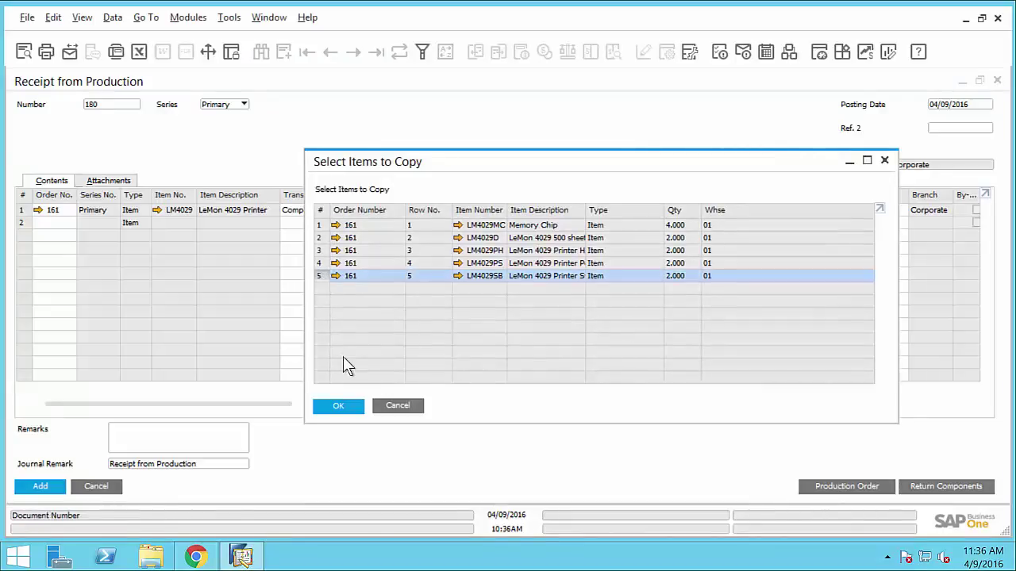
click(338, 406)
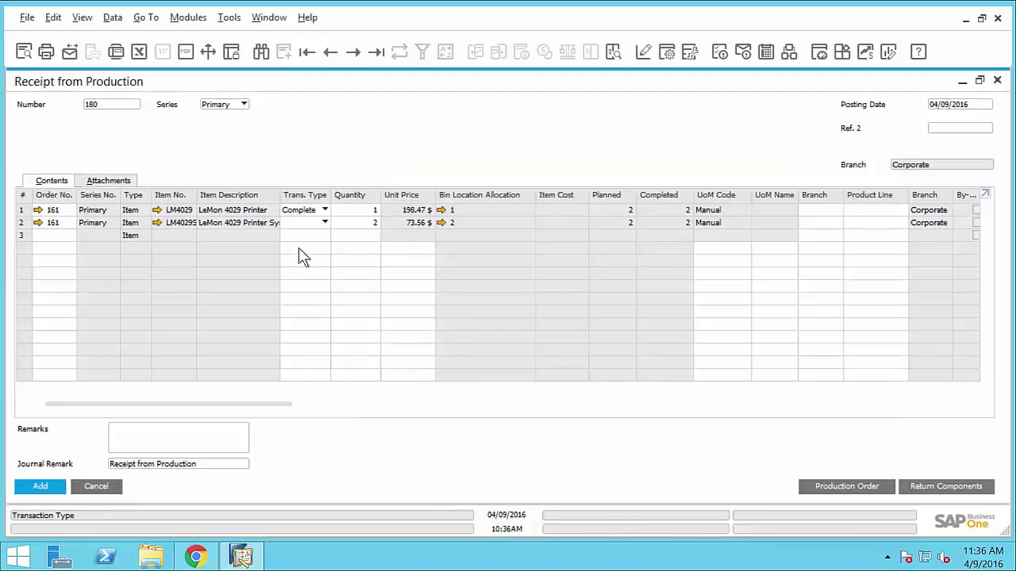
- Set the Printer System Board's return quantity to 1, leave the receipt and refresh the production order
click(341, 222)
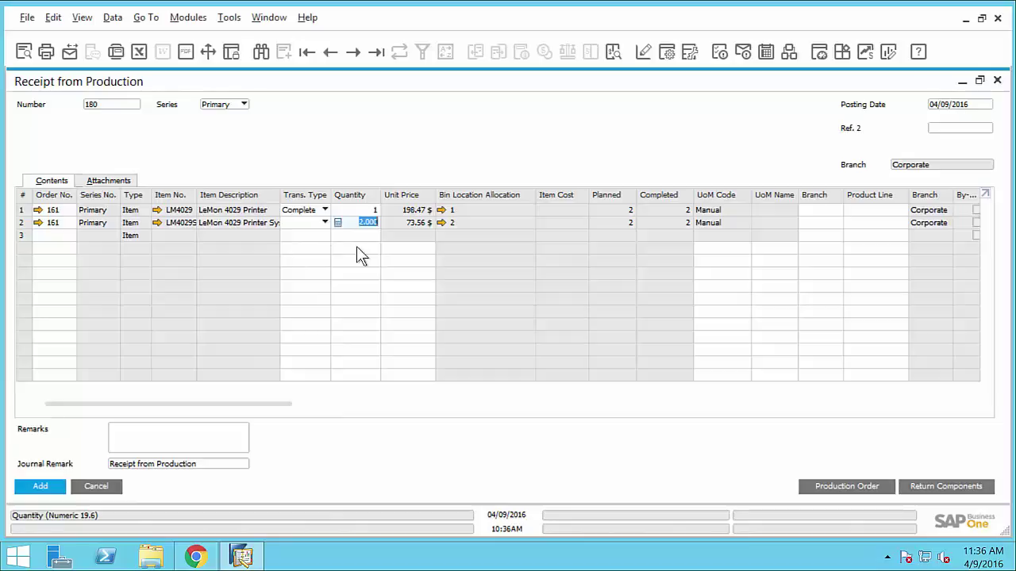
text(1)
key(Return)
click(119, 485)
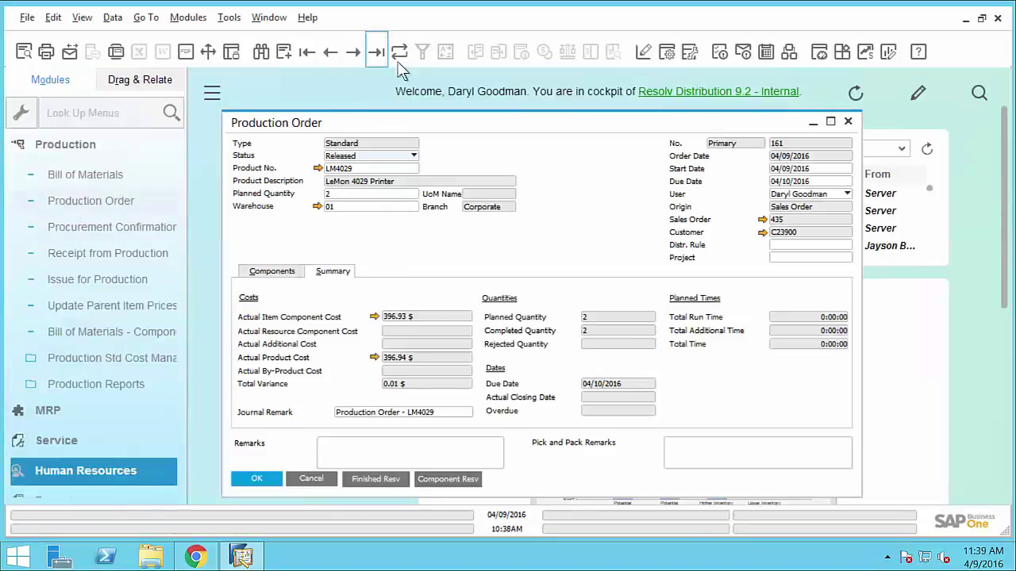
click(401, 53)
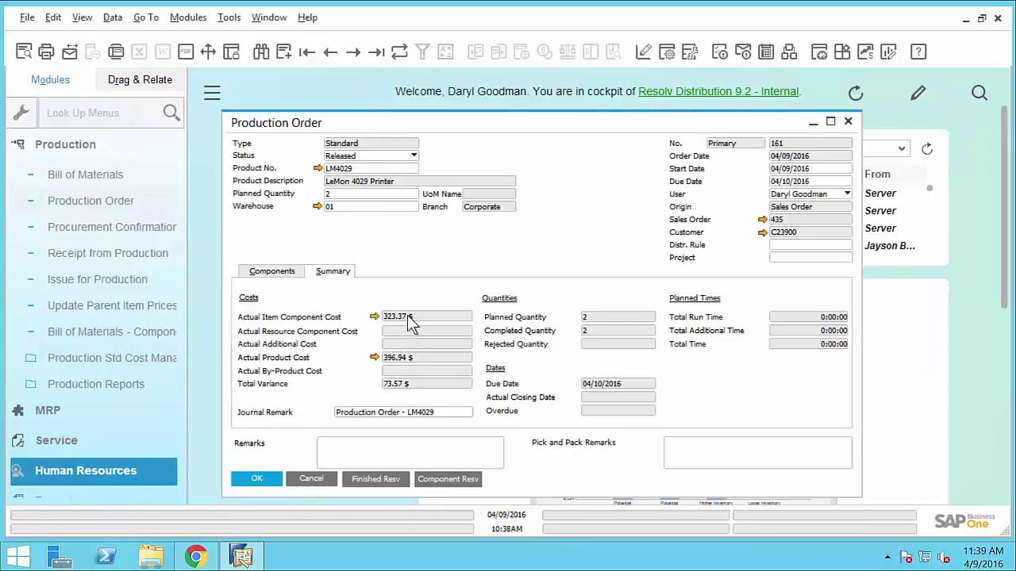